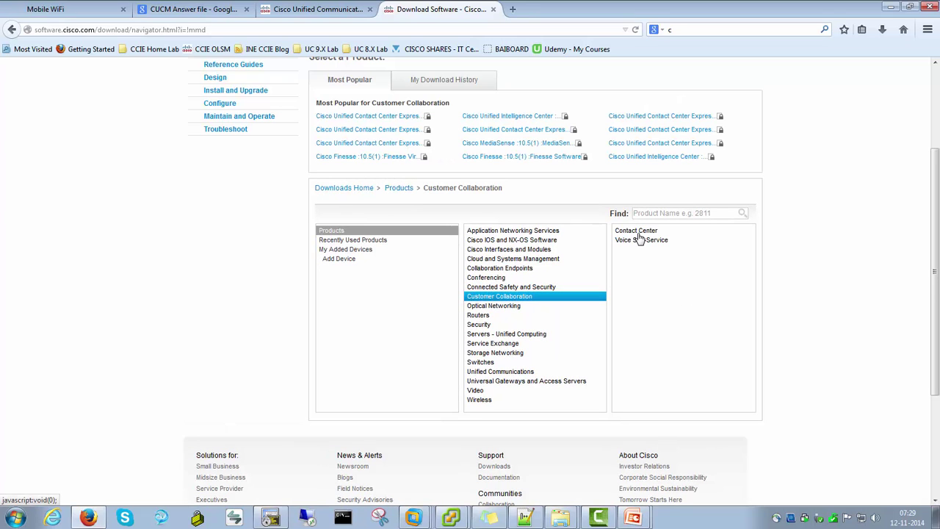
Drill down through Contact Center and Cisco Unified Contact Center Express to the 9.0(1) downloads
left_click(637, 232)
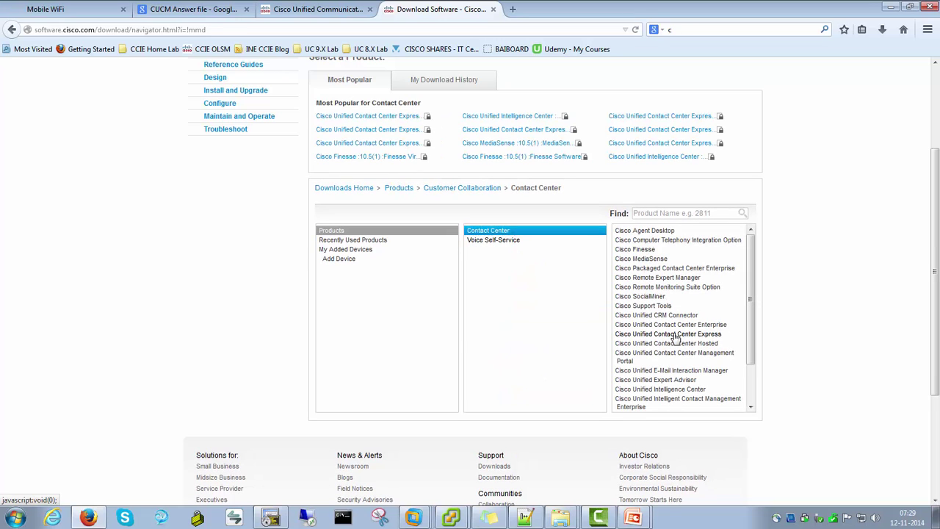
left_click(674, 335)
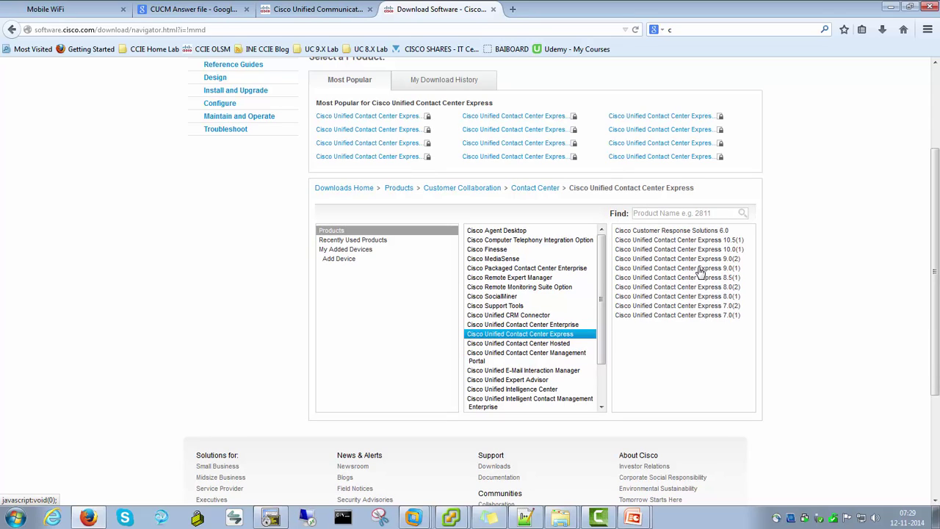
left_click(700, 270)
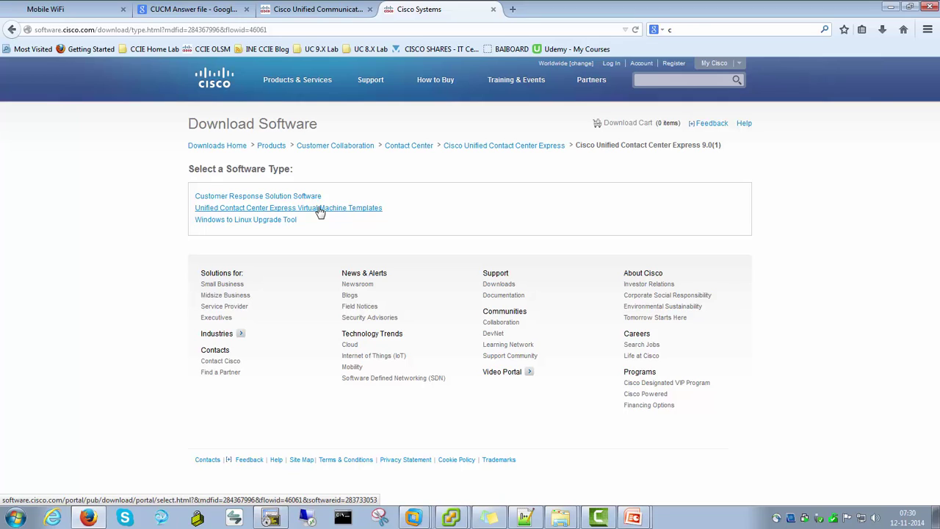
Open the Virtual Machine Templates release 2.3 page listing the UCCX_9.0 vmv7 and vmv8 OVA files
left_click(319, 211)
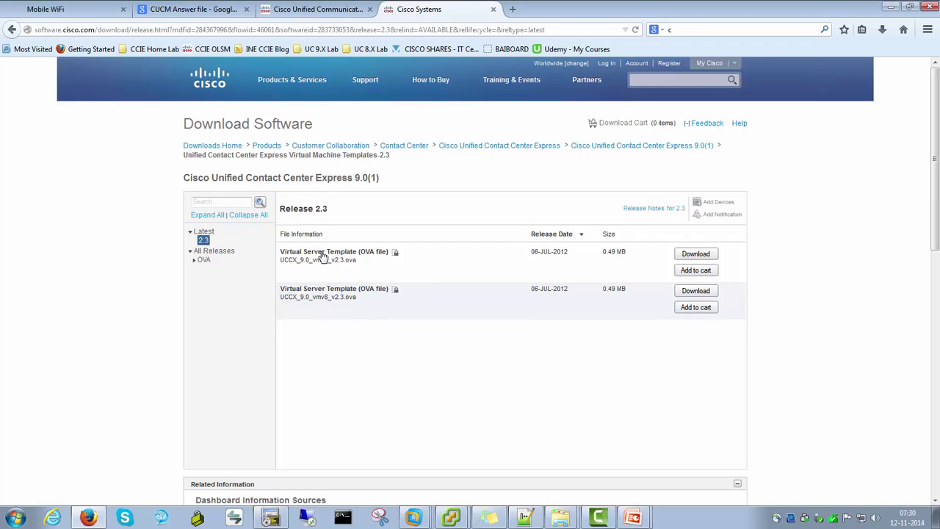
mouse_move(329, 305)
mouse_move(561, 517)
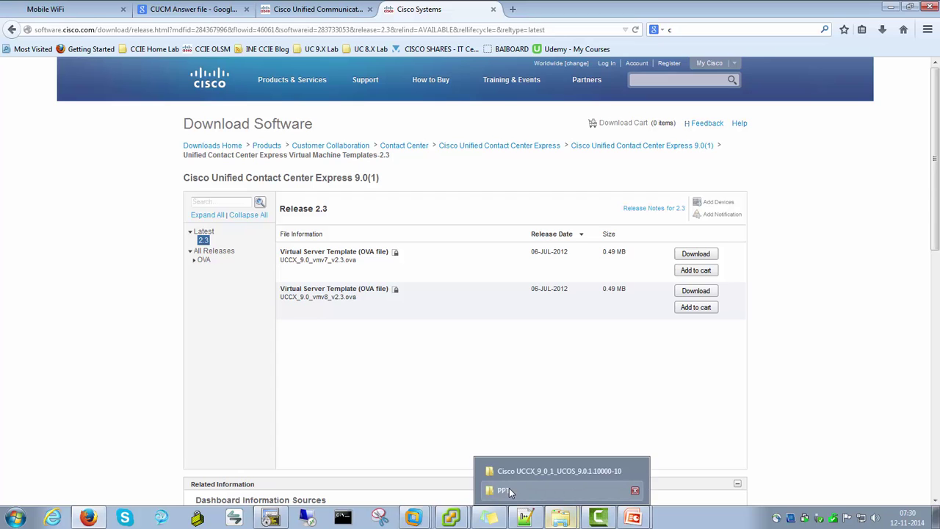
Open 'UCCX_9.0_vmv8_v2.3 - Copy.ova' from the UCCX folder in Notepad++ to view its XML
left_click(520, 470)
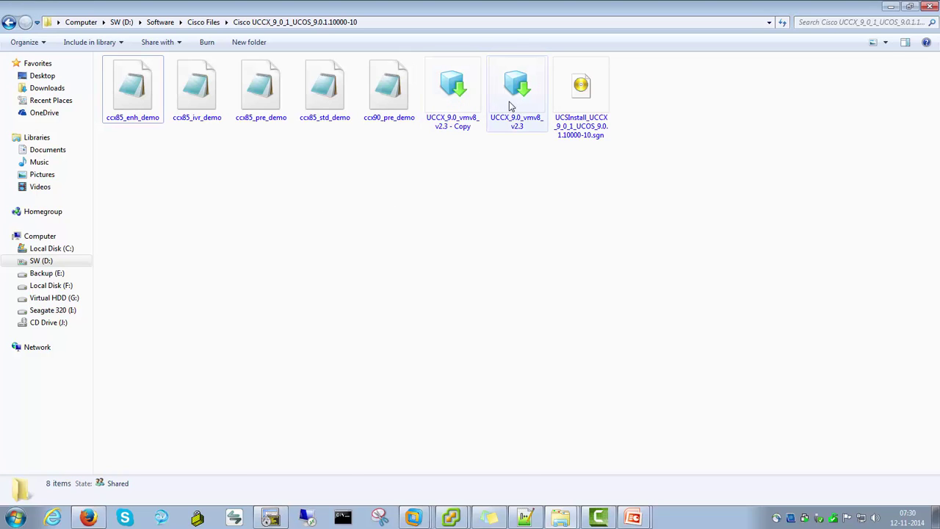
left_click(516, 131)
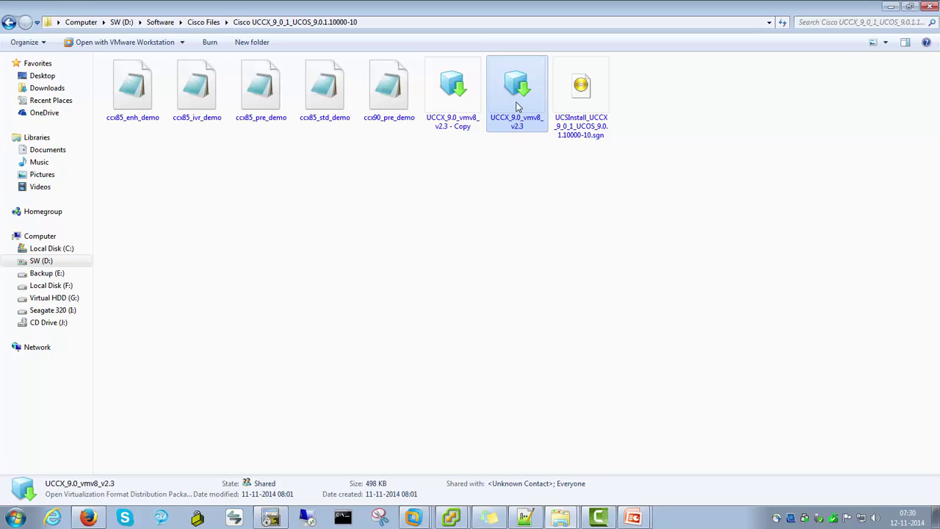
right_click(446, 116)
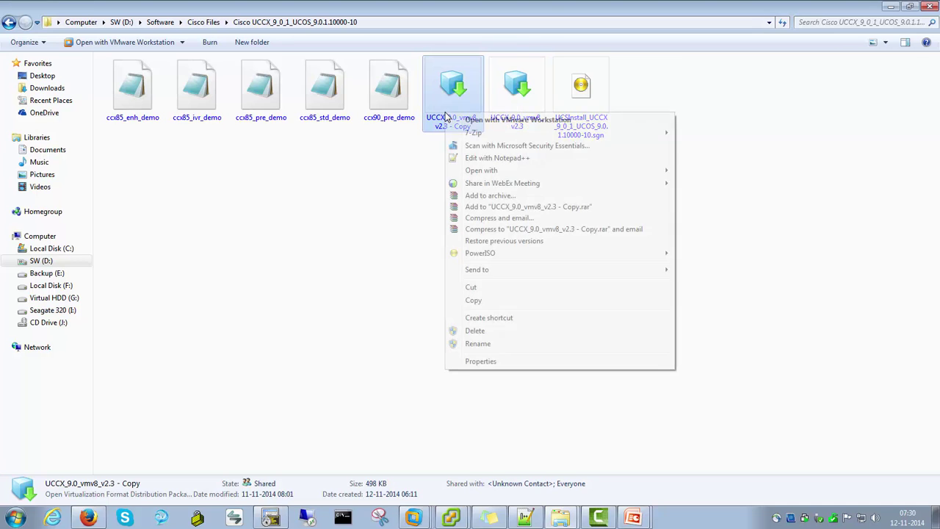
left_click(474, 159)
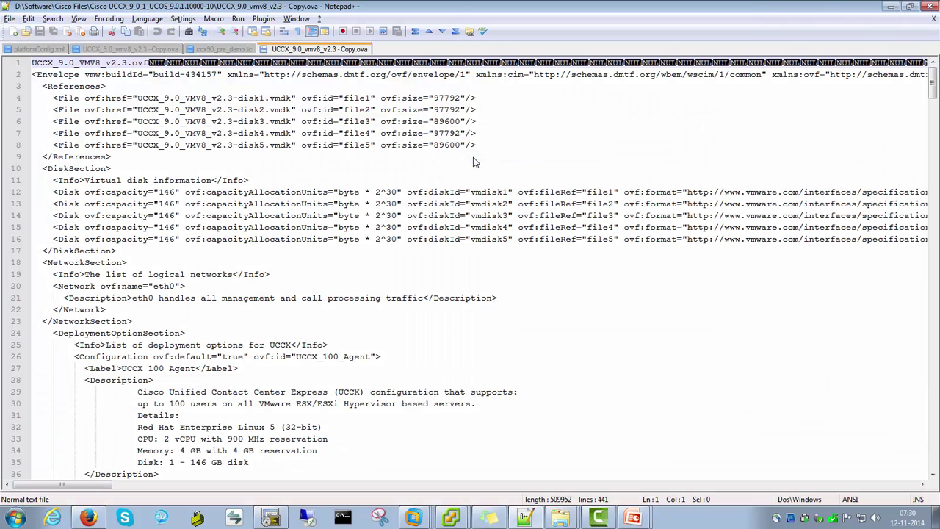
key("alt+Tab")
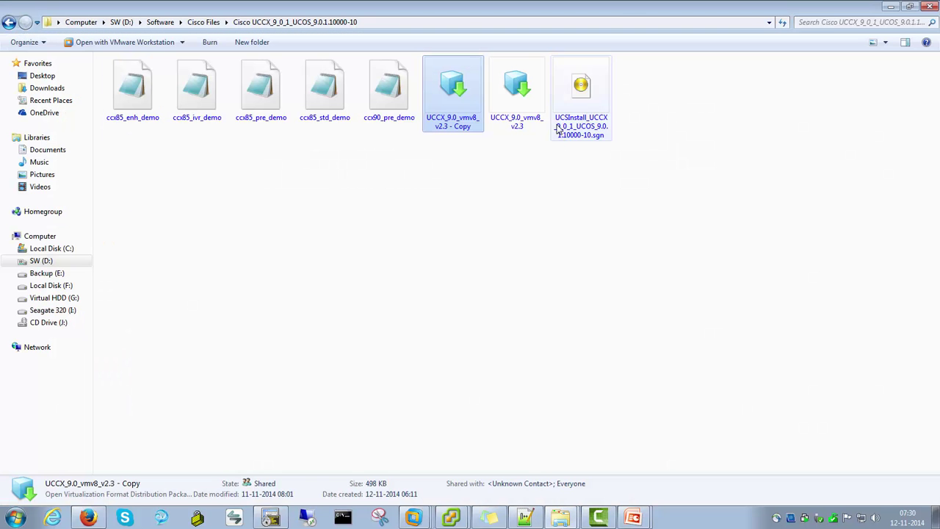
key("alt+Tab")
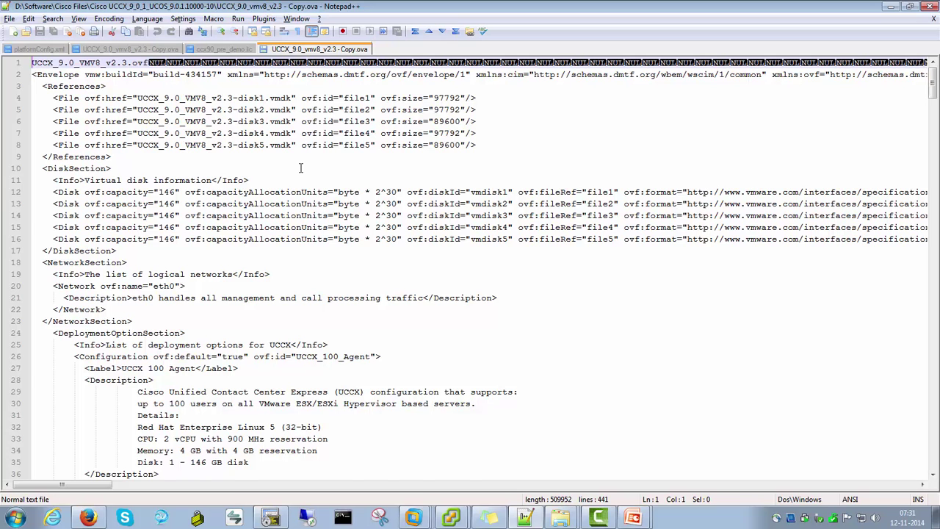
scroll(301, 168, "down", 2)
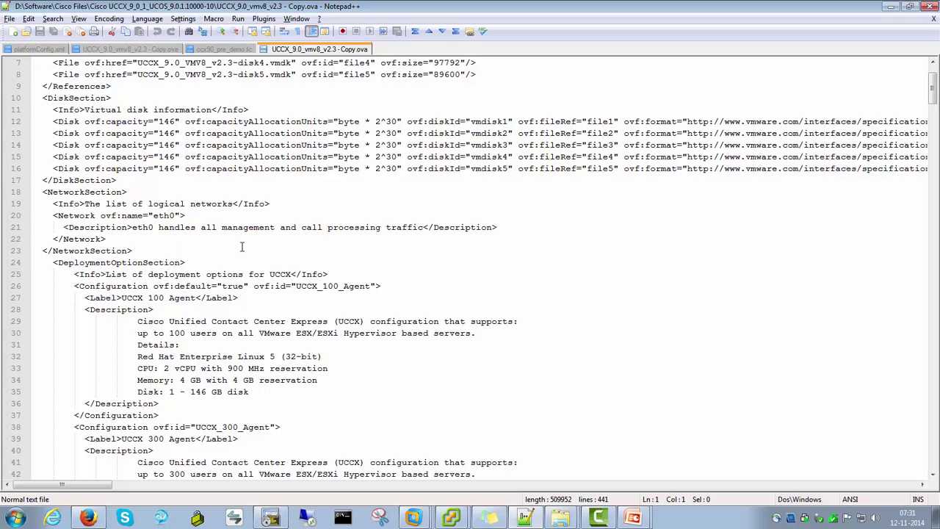
scroll(242, 247, "down", 3)
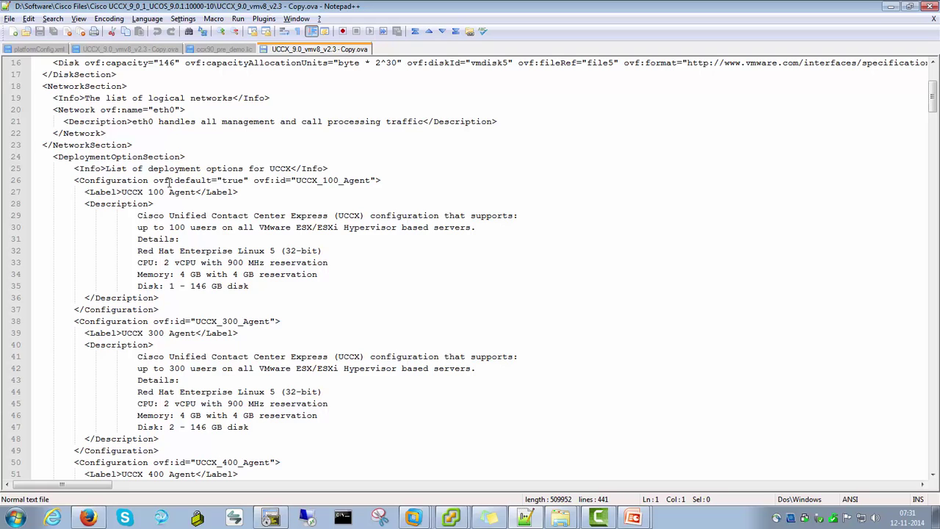
left_click_drag(296, 180, 370, 180)
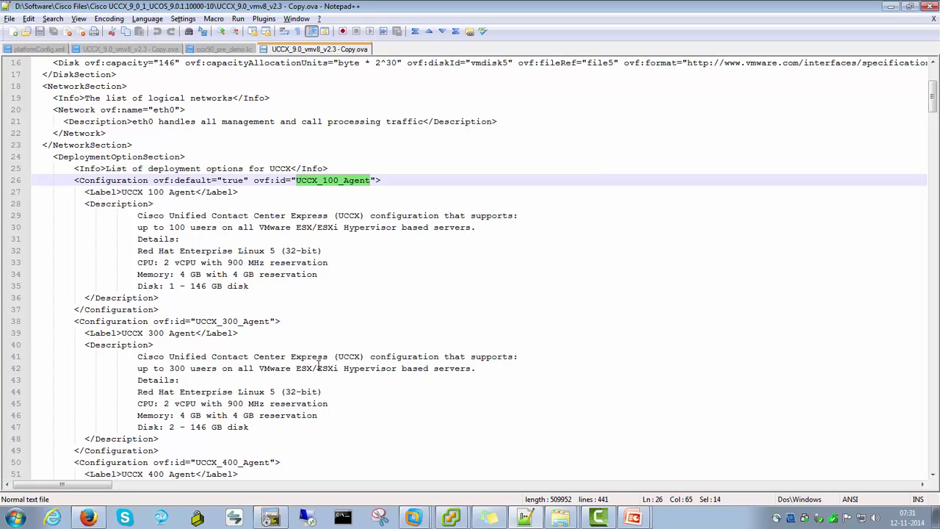
left_click_drag(195, 321, 276, 323)
scroll(276, 327, "down", 3)
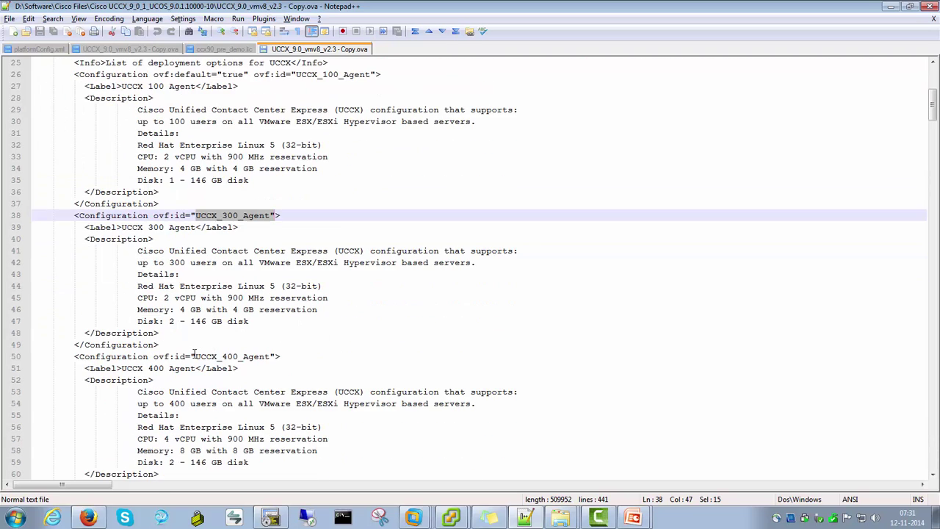
left_click_drag(195, 356, 270, 356)
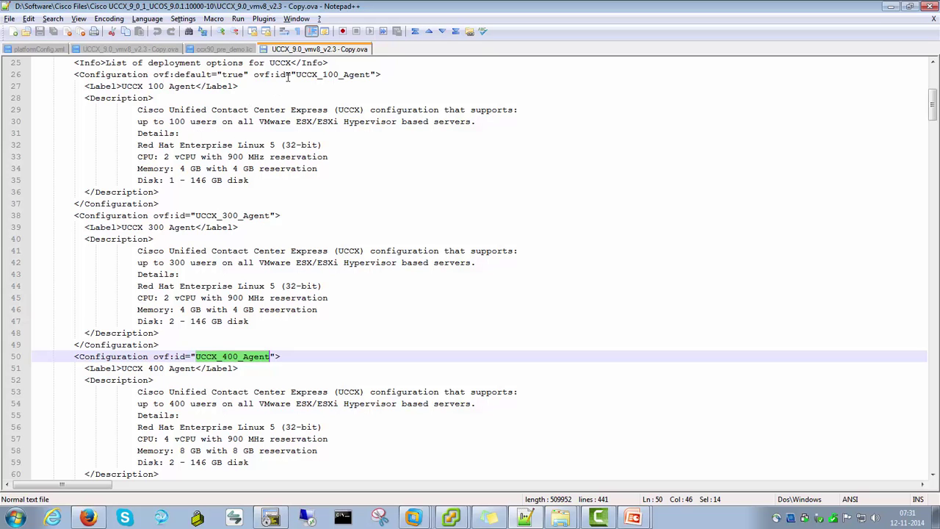
left_click_drag(296, 75, 373, 74)
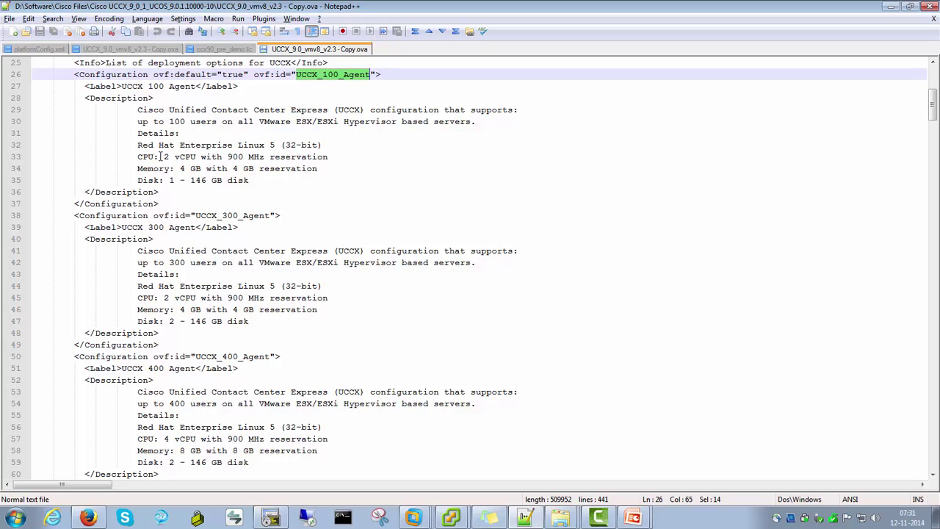
left_click_drag(165, 157, 266, 156)
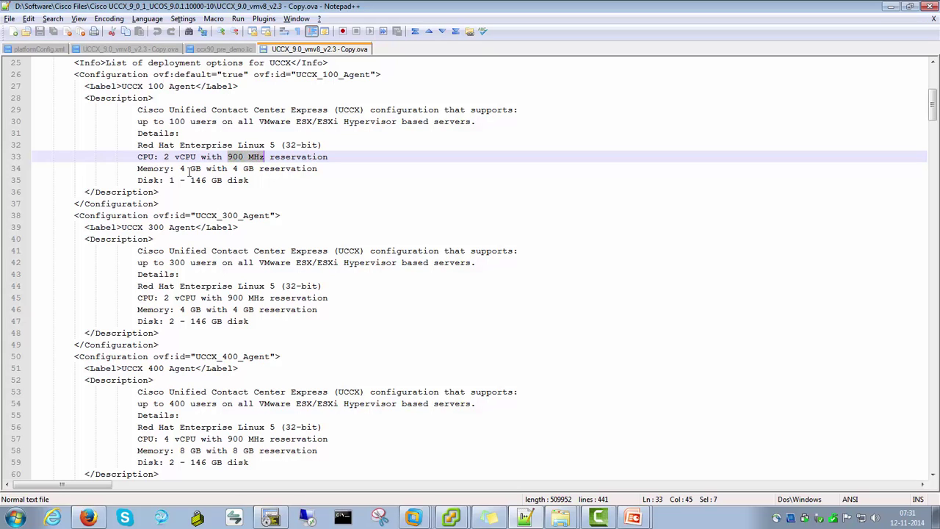
left_click_drag(180, 168, 208, 180)
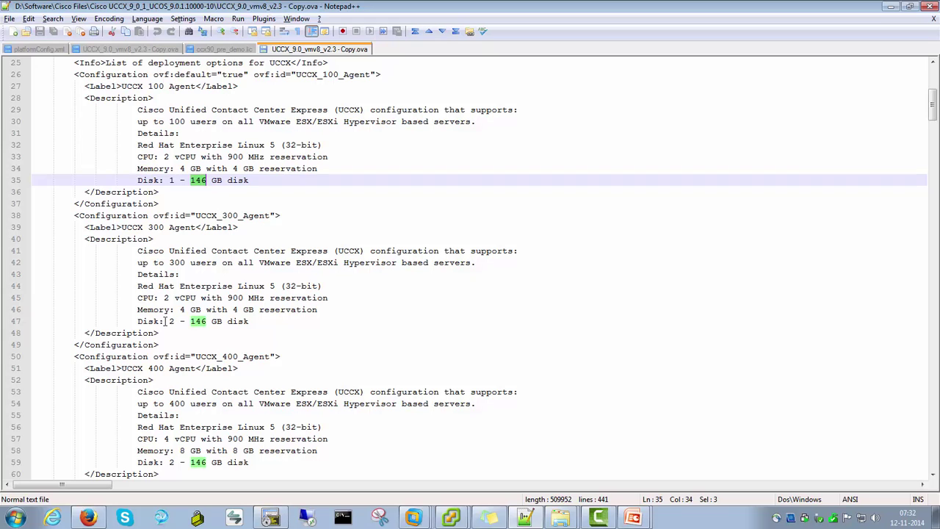
left_click_drag(135, 321, 247, 321)
left_click(253, 321)
scroll(256, 321, "down", 2)
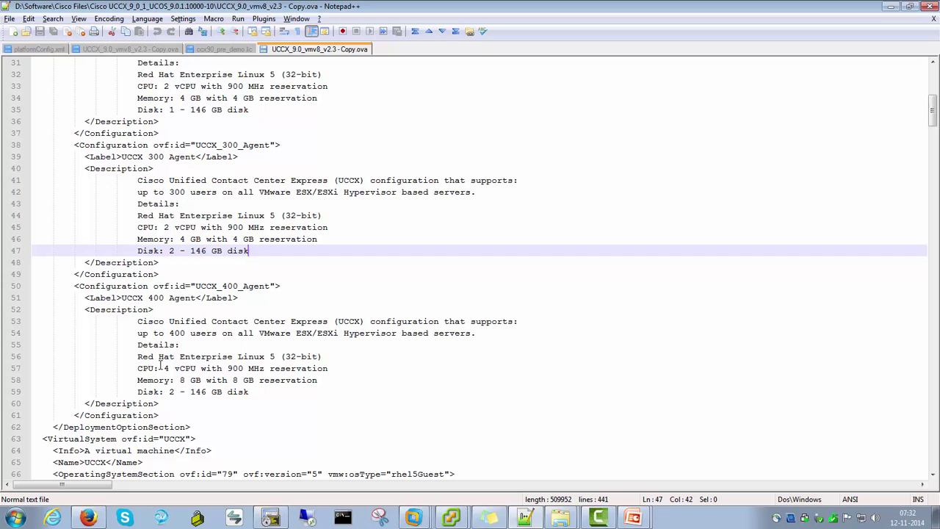
left_click_drag(164, 368, 217, 382)
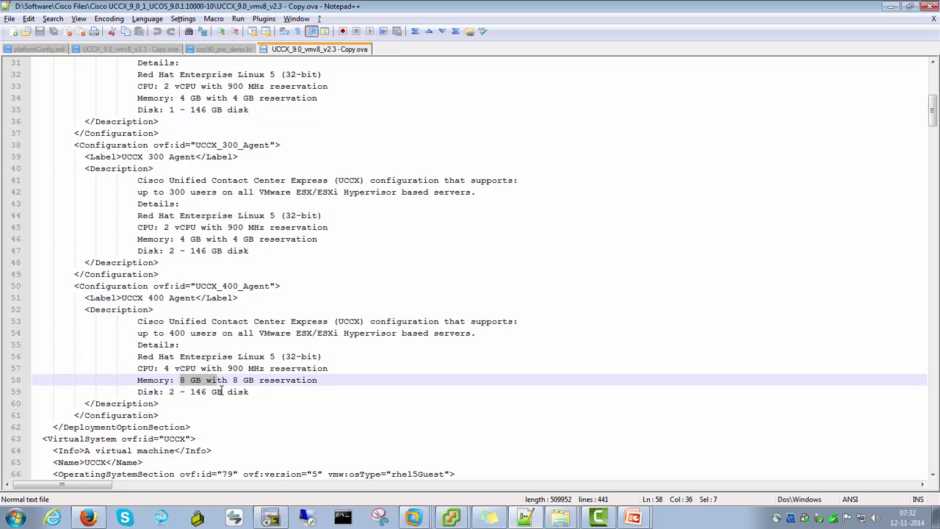
left_click(266, 388)
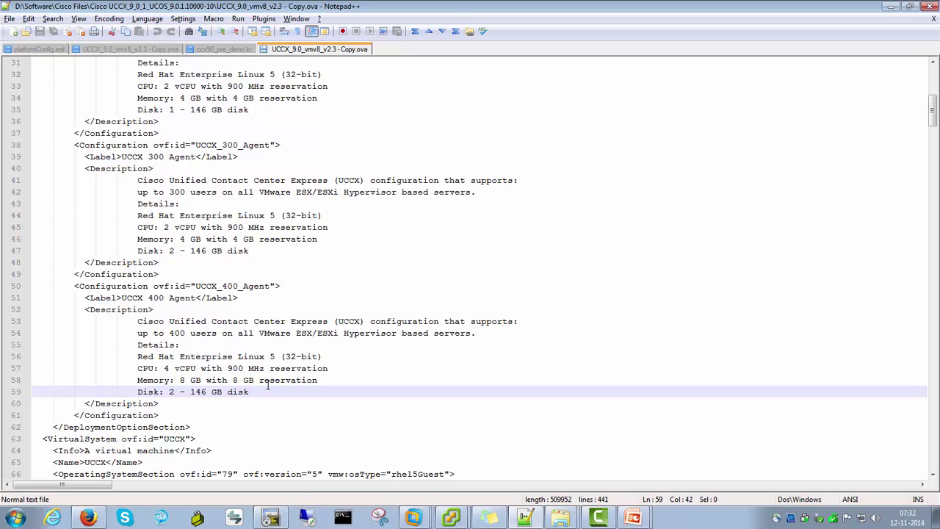
Review the UCCX 300 and 400 Agent memory and disk sizing in the OVA descriptor
scroll(261, 380, "down", 9)
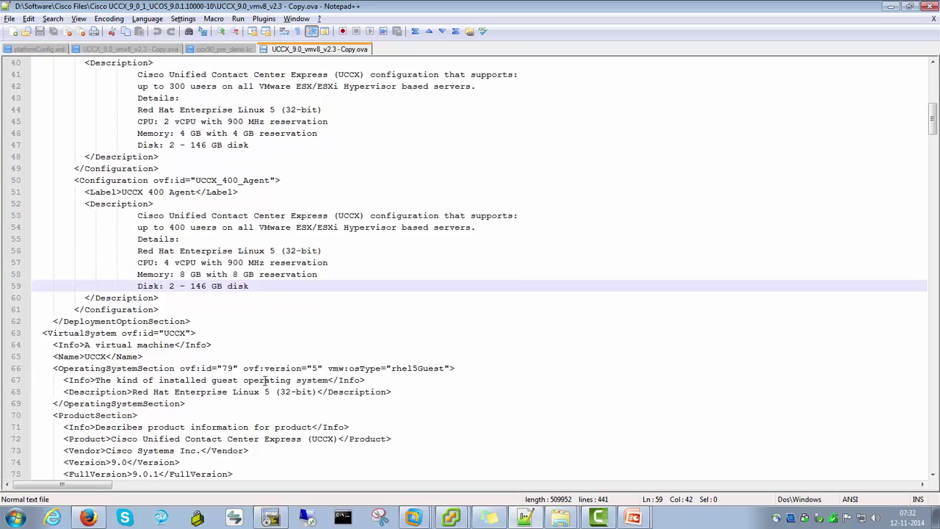
scroll(257, 379, "down", 7)
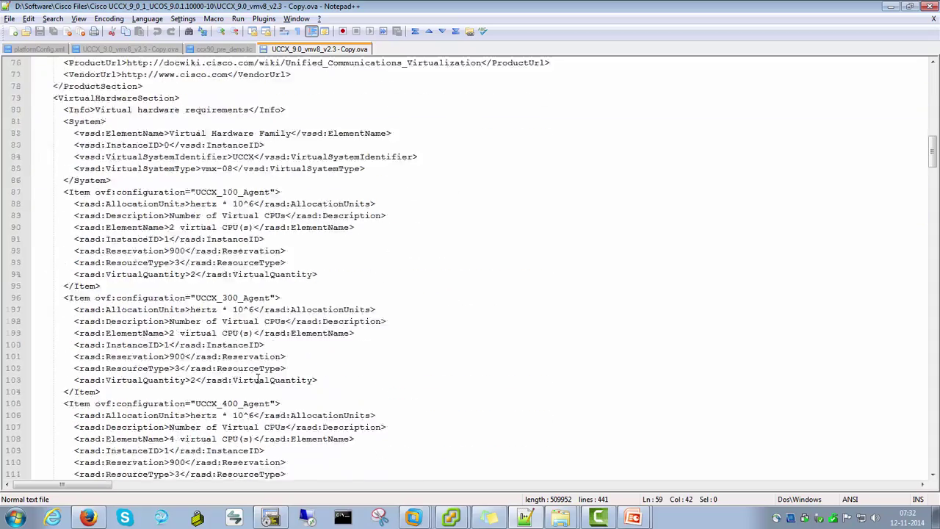
scroll(254, 377, "up", 10)
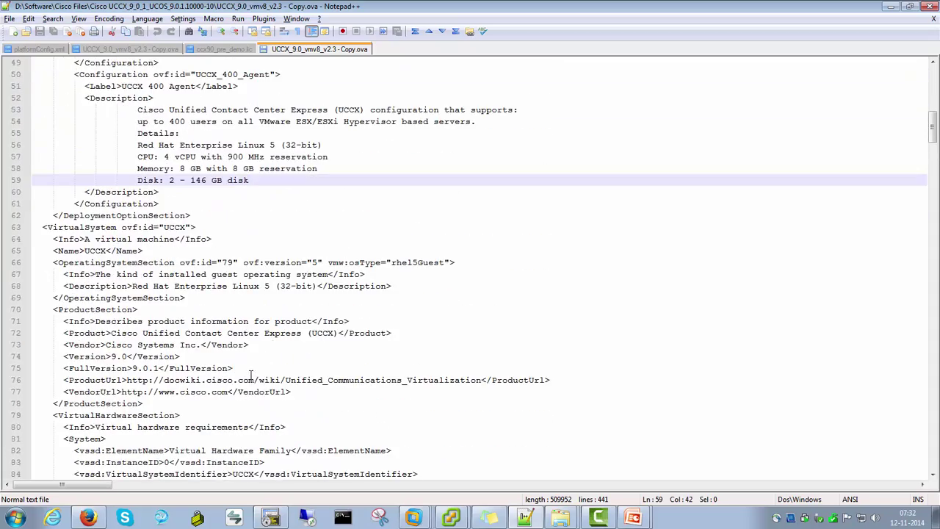
scroll(250, 375, "down", 14)
scroll(246, 372, "down", 17)
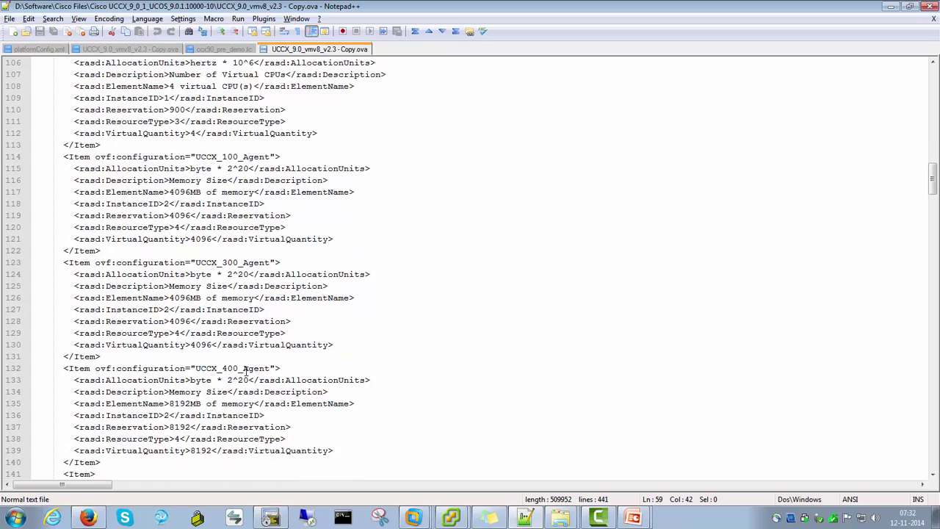
scroll(245, 370, "down", 6)
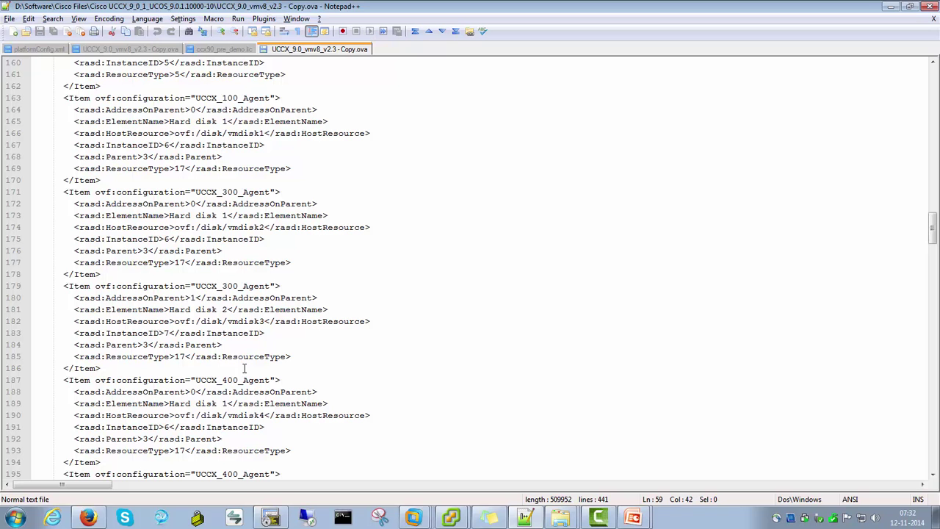
scroll(245, 365, "up", 18)
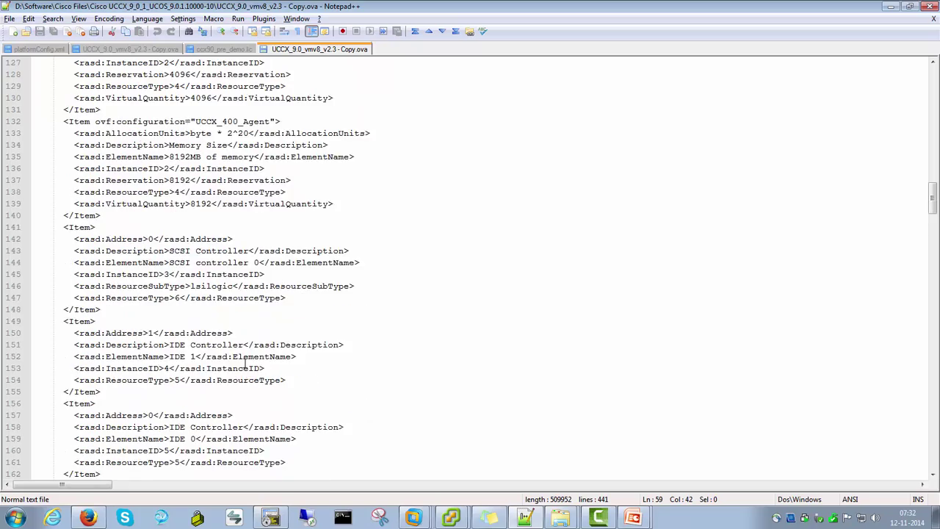
scroll(360, 188, "up", 18)
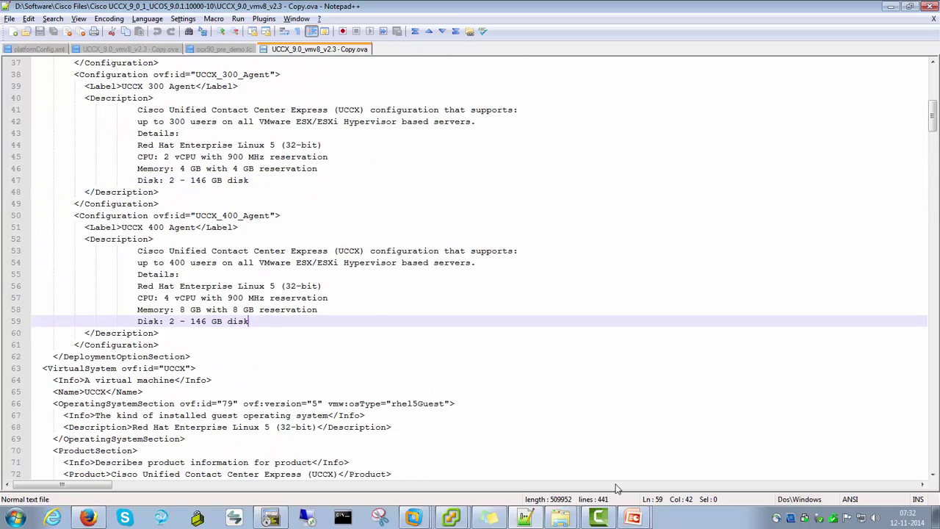
left_click(443, 519)
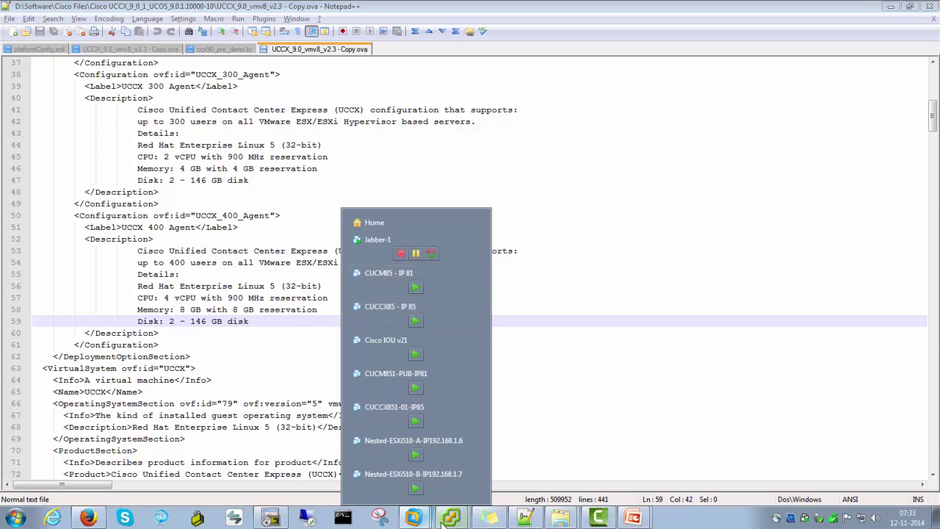
Bring vSphere Client forward and advance the installation slide to the Deploy OVA Template step
mouse_move(451, 517)
left_click(411, 472)
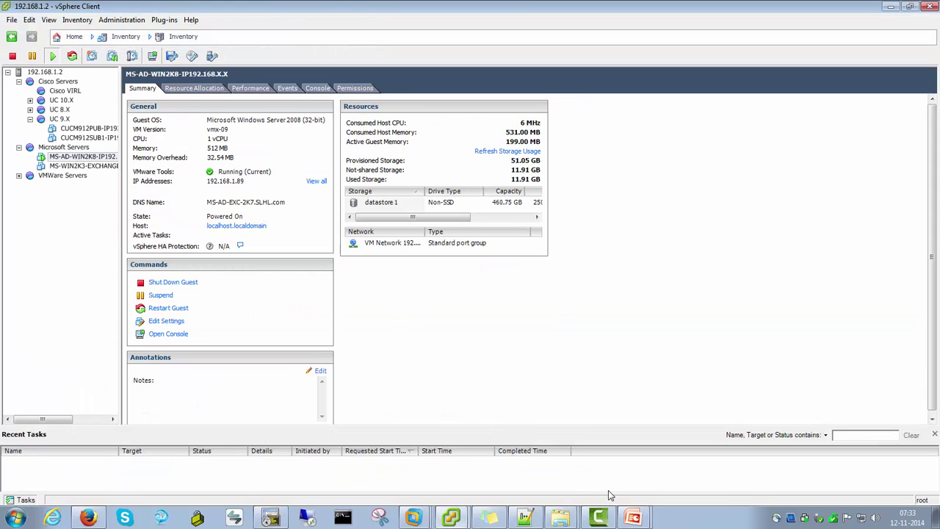
left_click(628, 515)
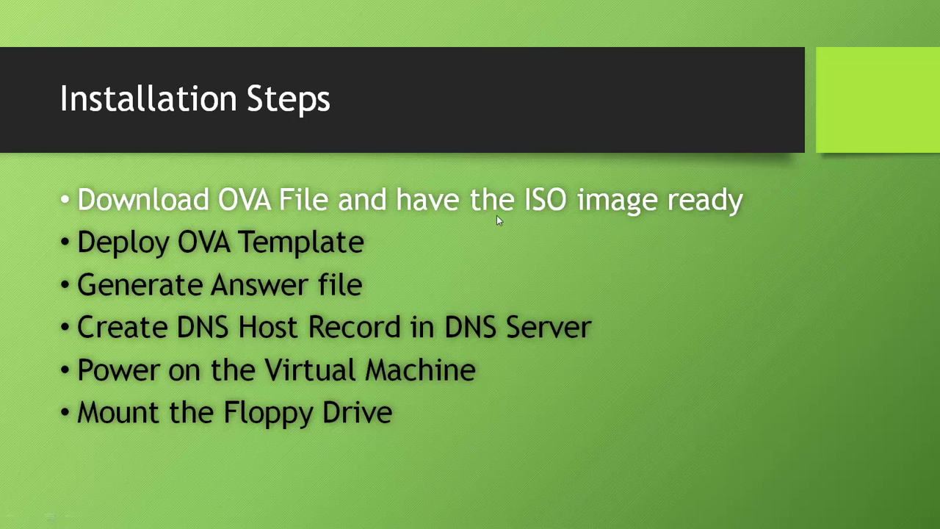
left_click(698, 229)
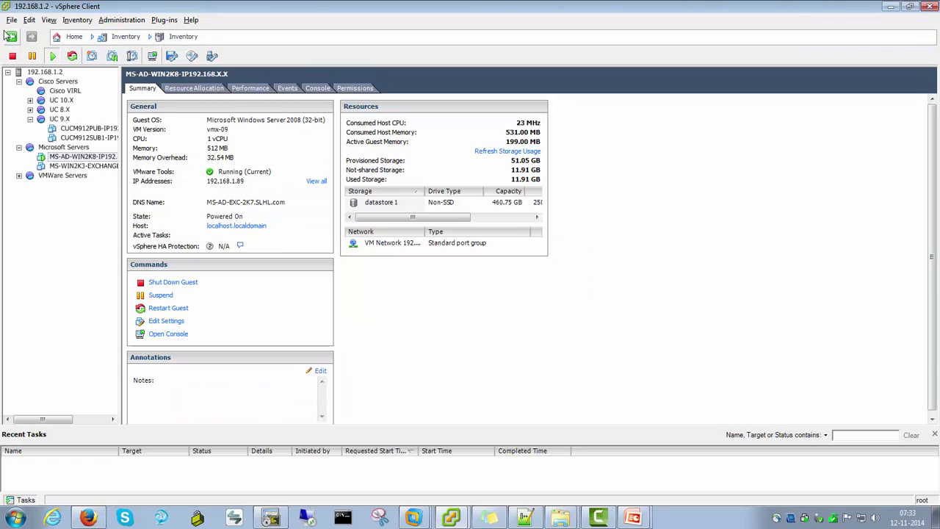
Launch Deploy OVF Template and dismiss the file-not-found error for the default Downloads path
left_click(12, 22)
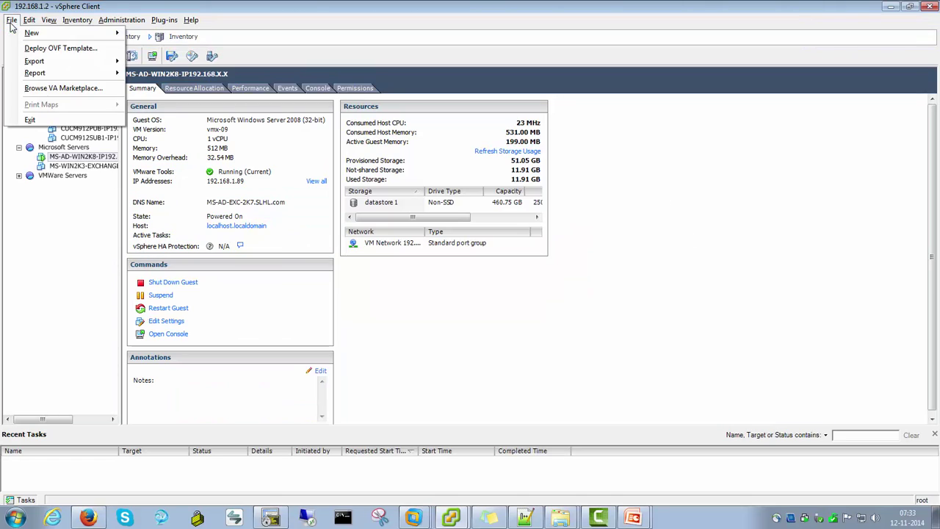
left_click(85, 51)
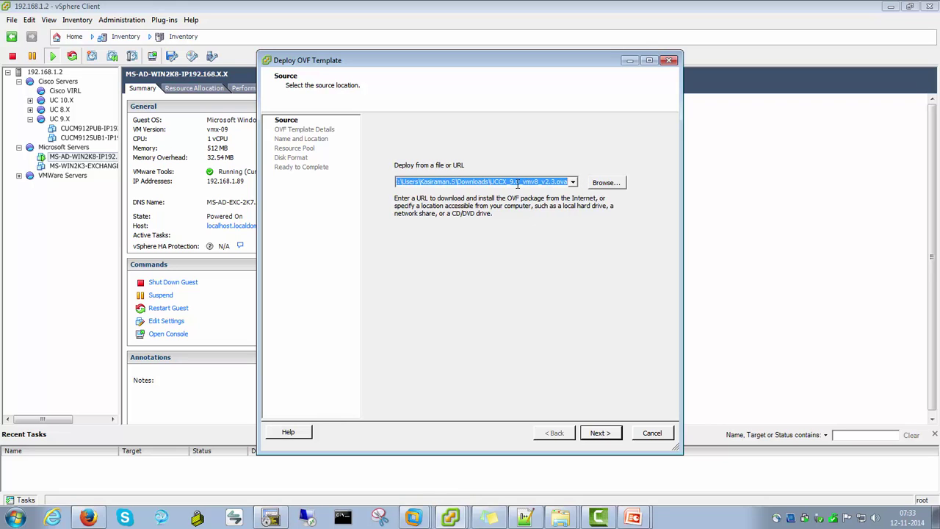
left_click(604, 186)
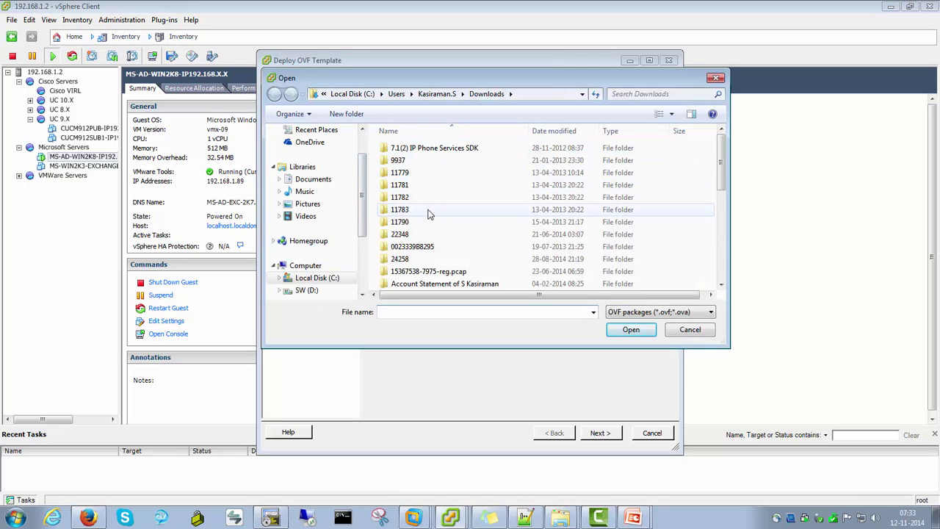
left_click(704, 332)
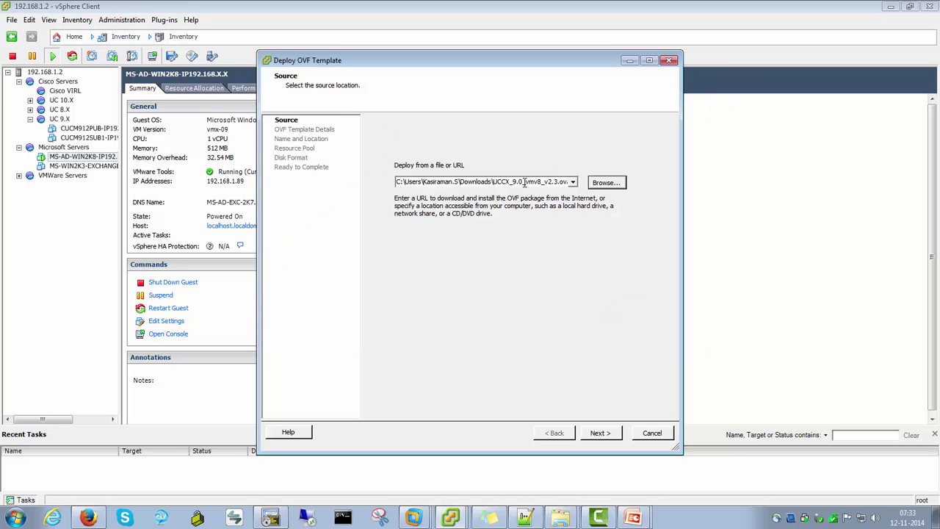
left_click(600, 433)
left_click(512, 297)
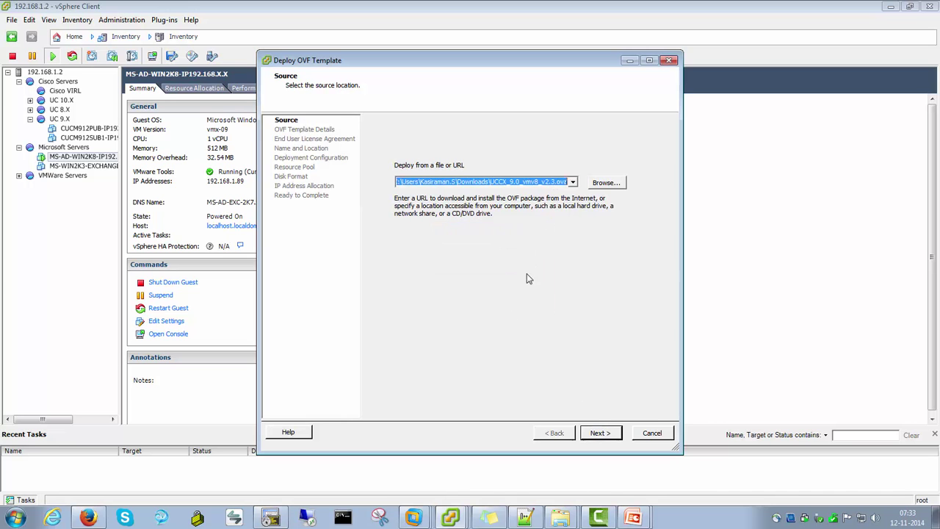
Select UCCX_9.0_vmv8_v2.3 from D:\Software\Cisco Files\Cisco UCCX folder and show its template details
left_click(603, 183)
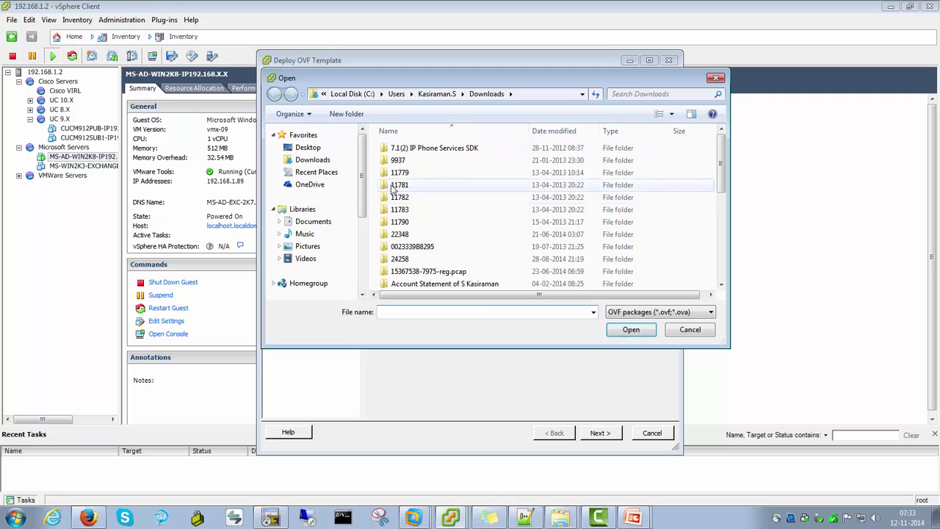
scroll(323, 199, "down", 4)
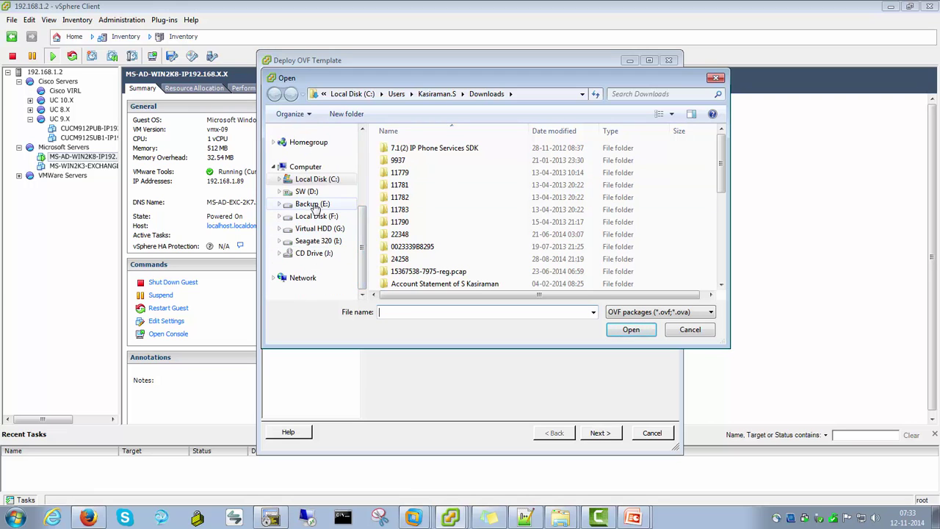
left_click(297, 191)
double_click(403, 161)
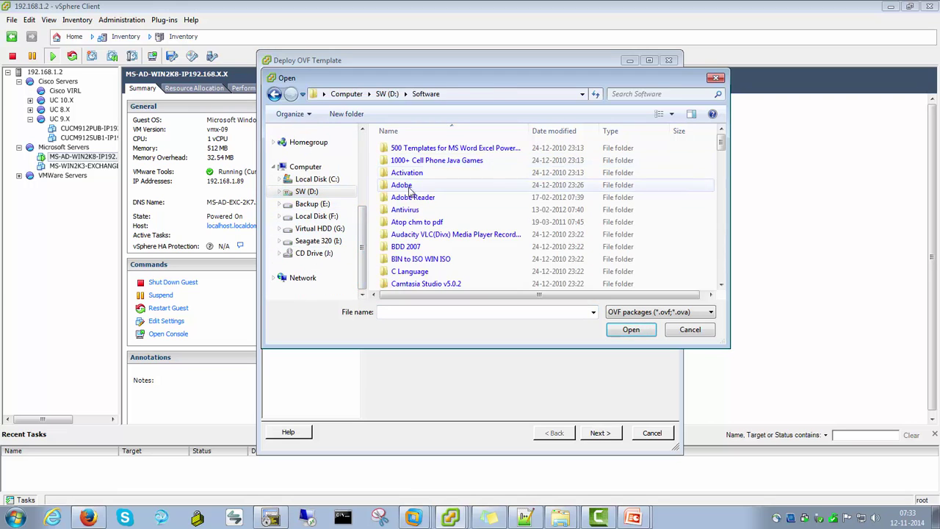
left_click(406, 271)
scroll(404, 264, "down", 2)
double_click(407, 246)
scroll(441, 228, "down", 10)
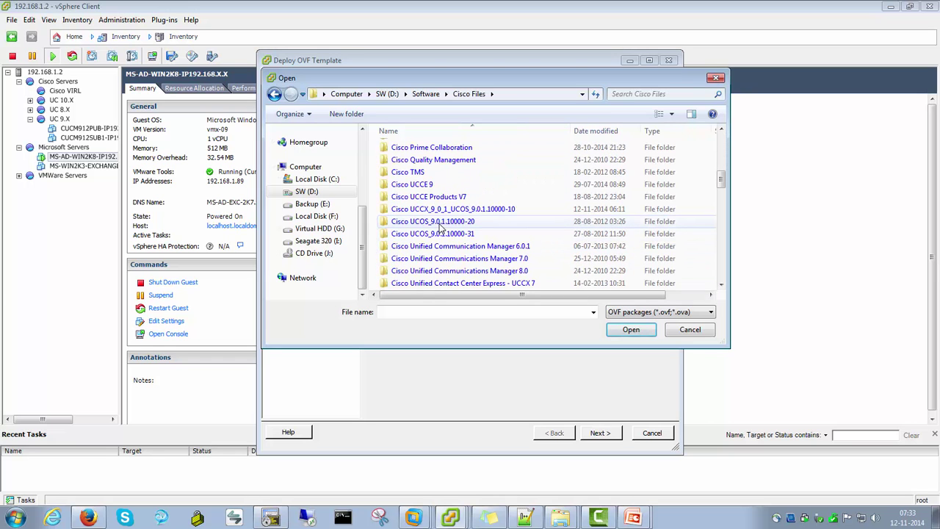
double_click(440, 210)
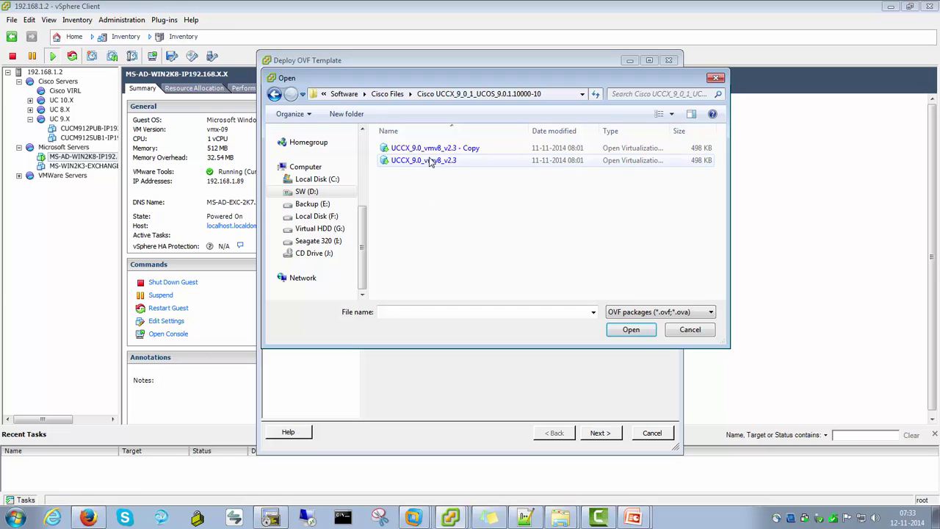
left_click(430, 161)
left_click(631, 330)
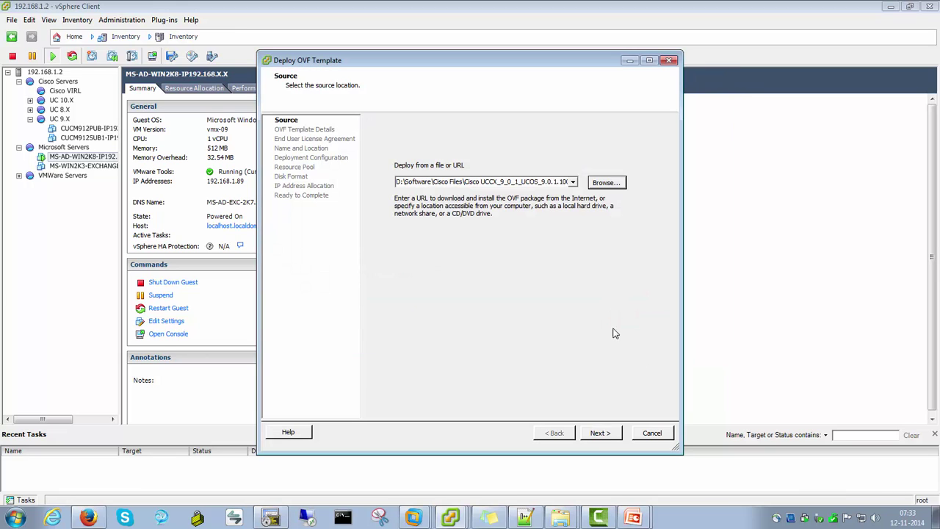
left_click(600, 433)
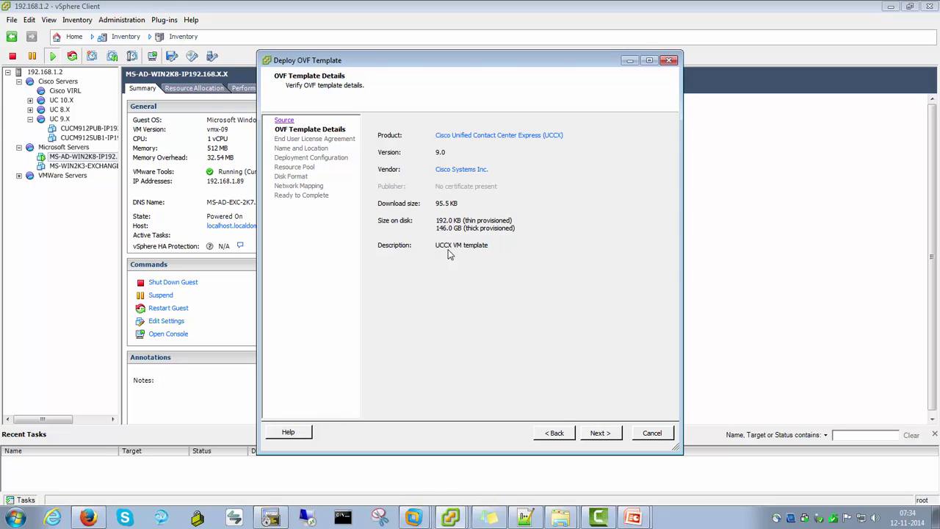
Accept the end user license agreement for the UCCX template
left_click(599, 432)
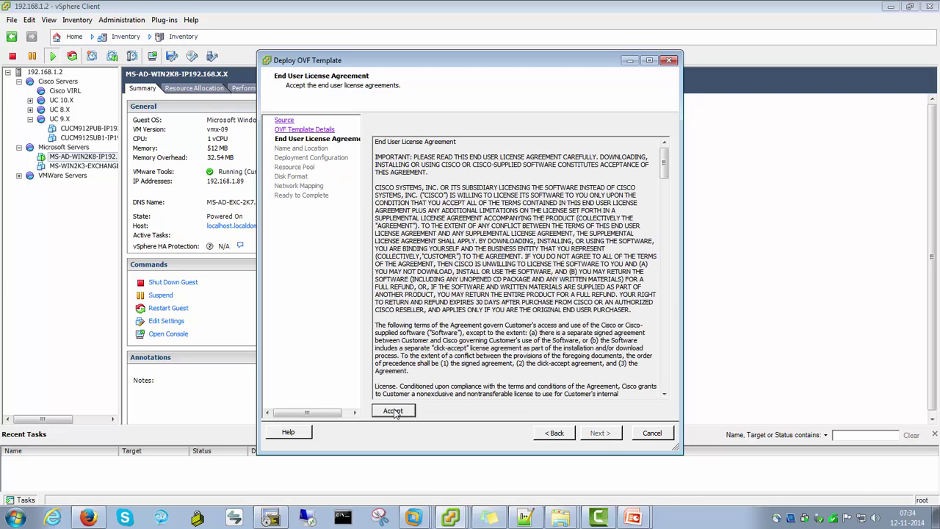
left_click(393, 411)
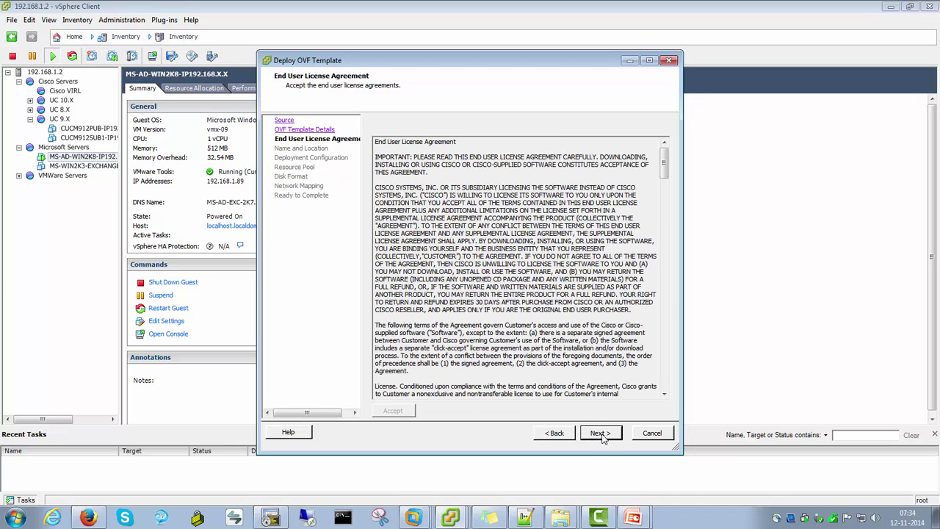
left_click(599, 433)
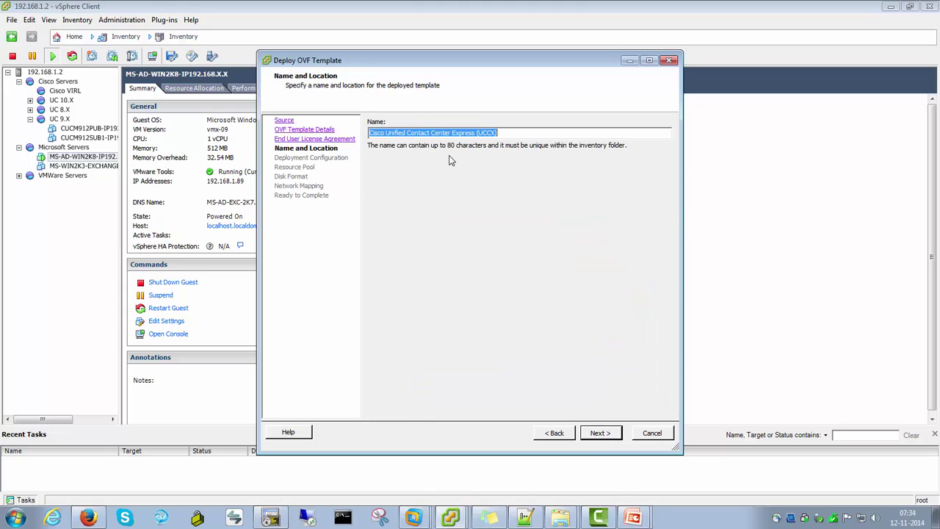
Name the virtual machine CUCCX901-01-IP192.168.9.15
type("CUCCX")
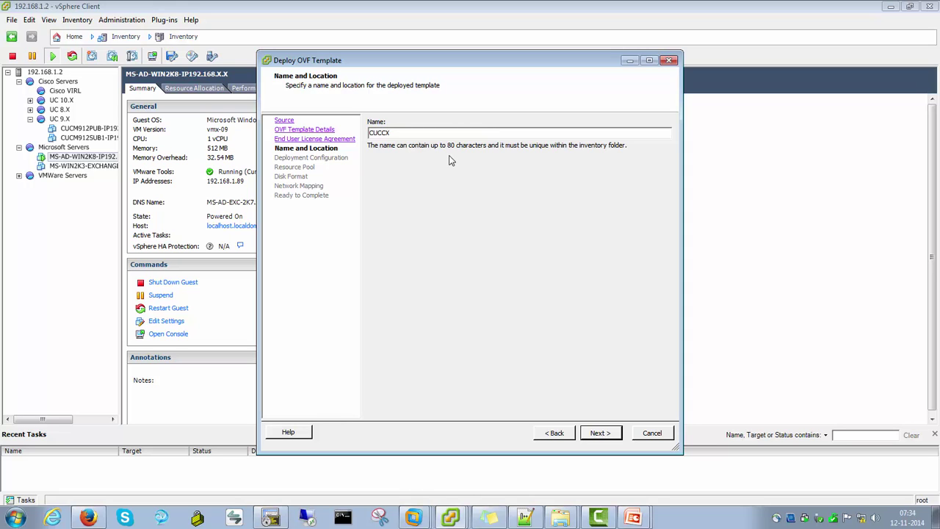
type("901-01-")
key("shift+Left")
key("shift+Left")
key("shift+Left")
key("shift+Left")
key("shift+Left")
key("shift+Left")
key("shift+Left")
key("shift+Left")
key("shift+Left")
key("shift+Left")
key("shift+Left")
key("shift+Left")
key("shift+Left")
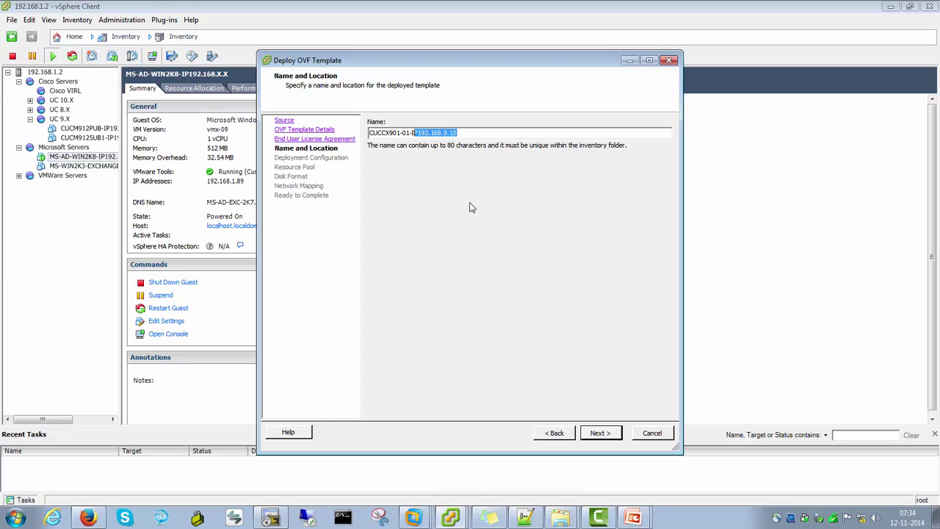
left_click(503, 132)
left_click(601, 433)
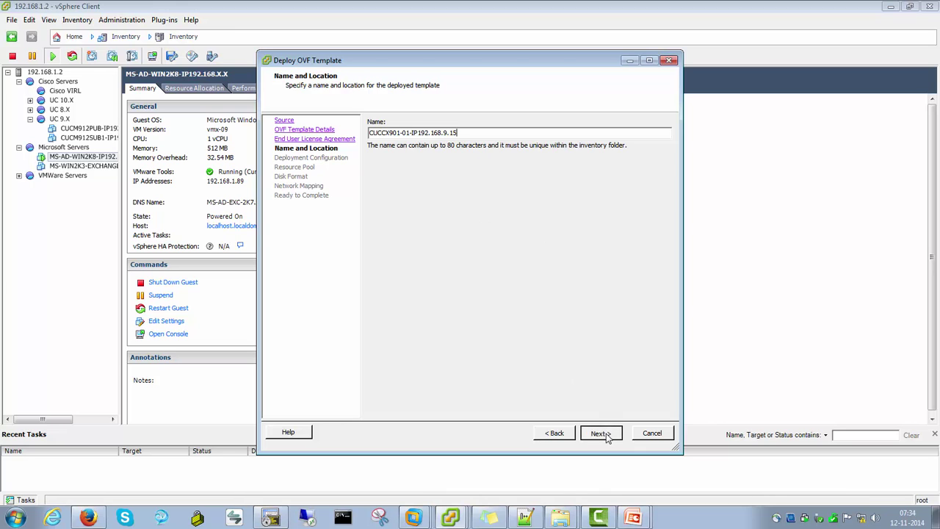
left_click(489, 150)
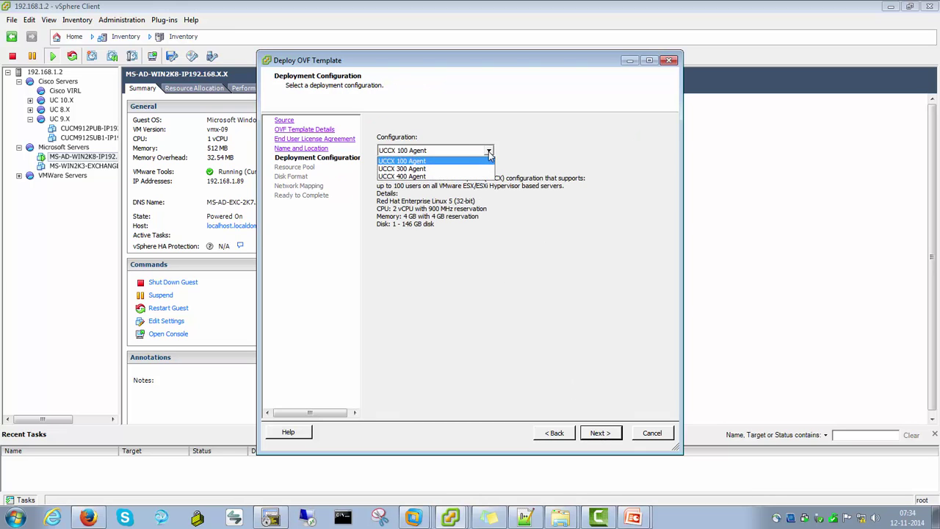
Compare the deployment sizes in the OVA descriptor in Notepad++
left_click(525, 518)
scroll(232, 229, "up", 3)
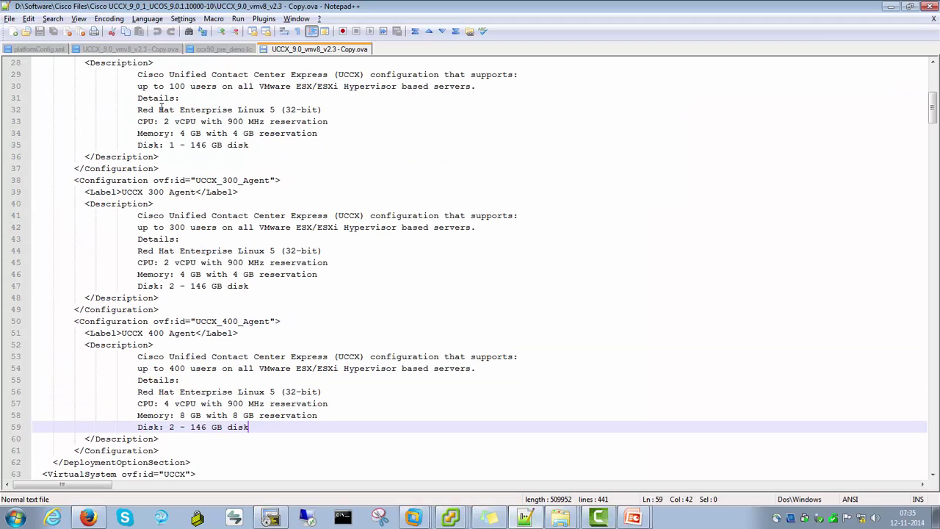
scroll(162, 108, "up", 1)
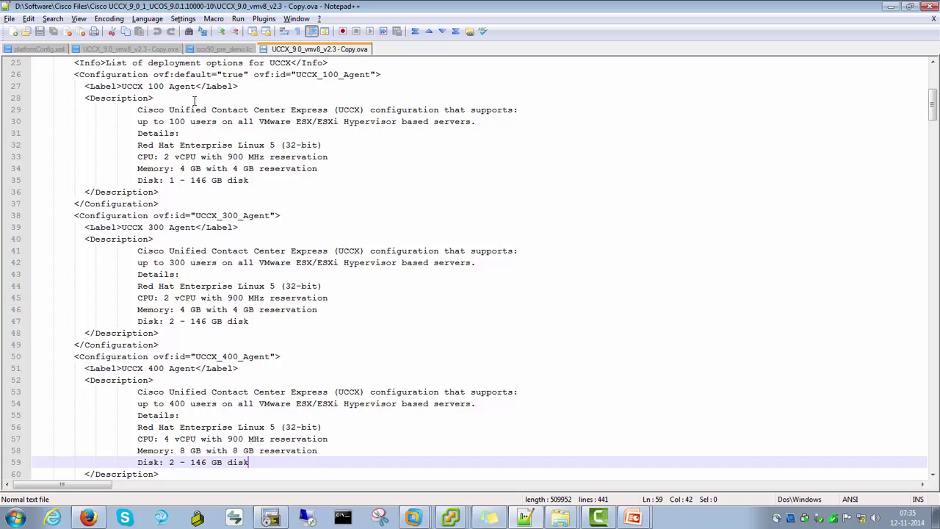
key("alt+Tab")
Set the deployment configuration to UCCX 100 Agent and continue to Resource Pool
left_click(486, 151)
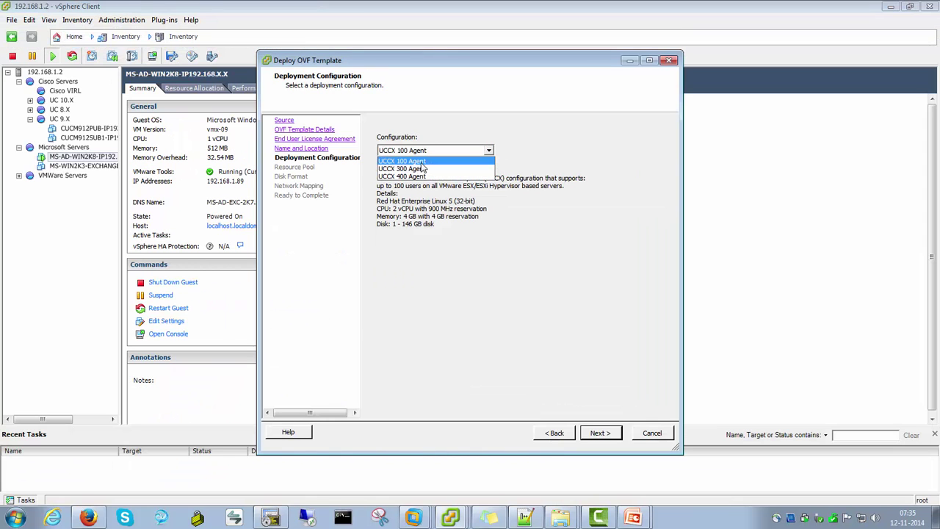
left_click(423, 163)
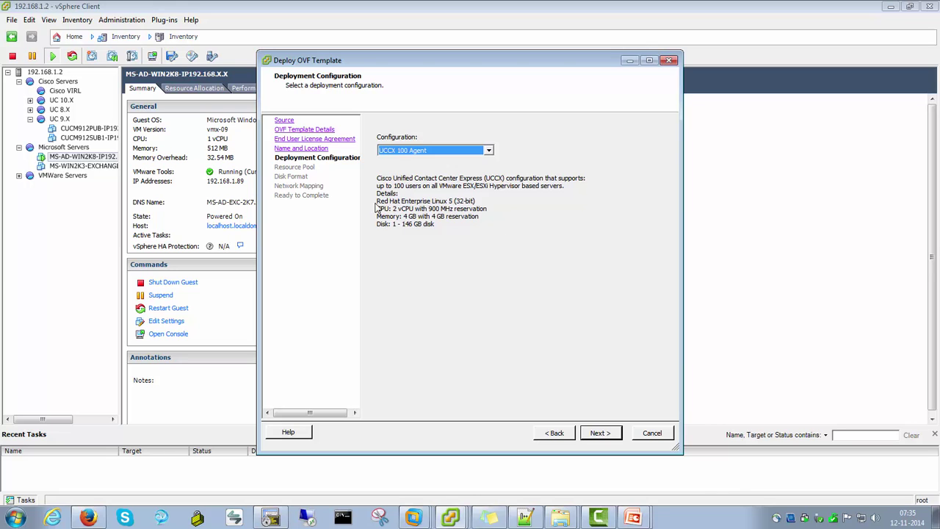
left_click(452, 150)
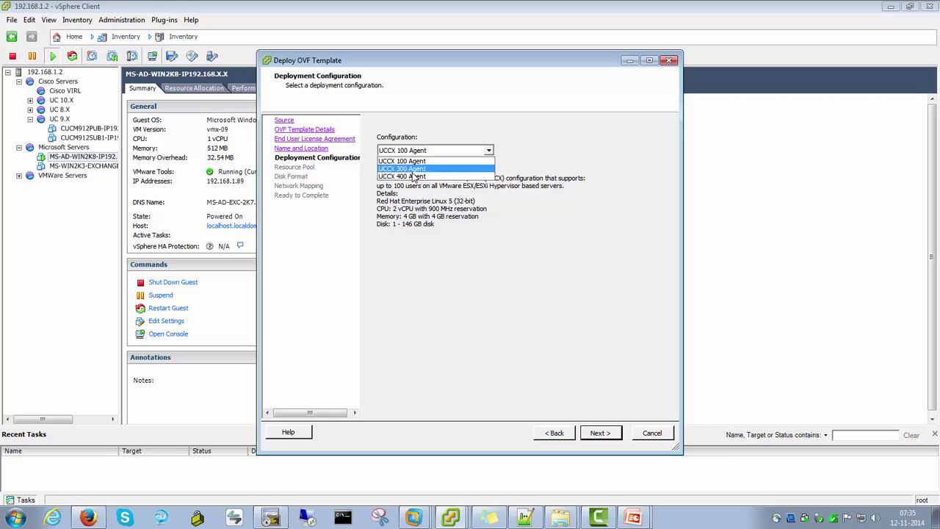
left_click(410, 180)
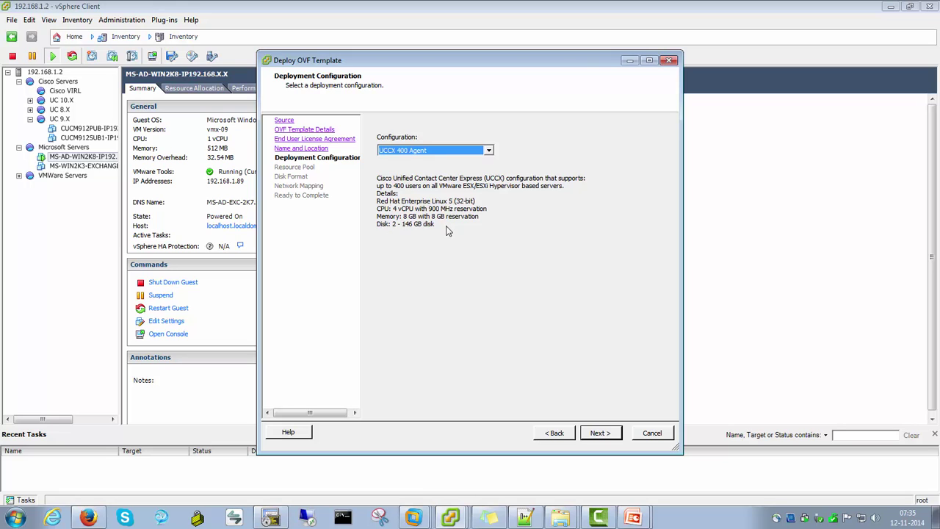
left_click(429, 154)
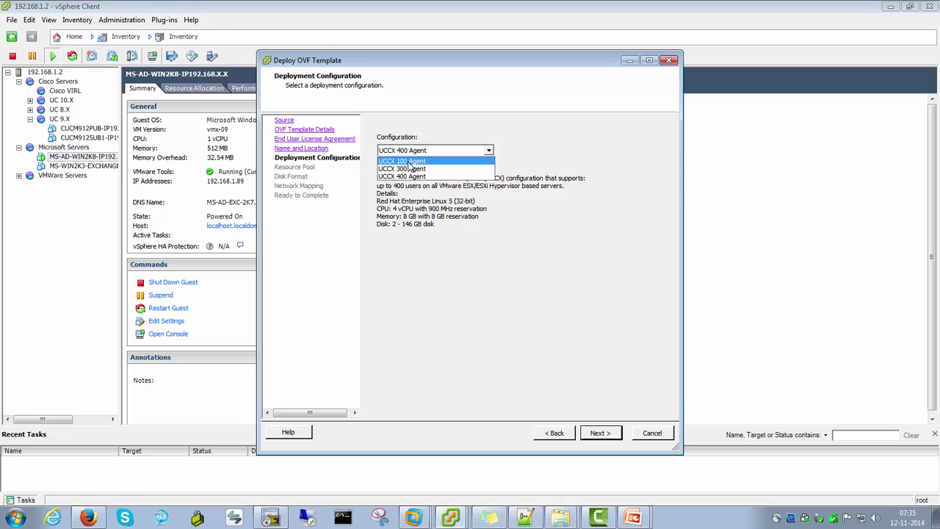
left_click(409, 161)
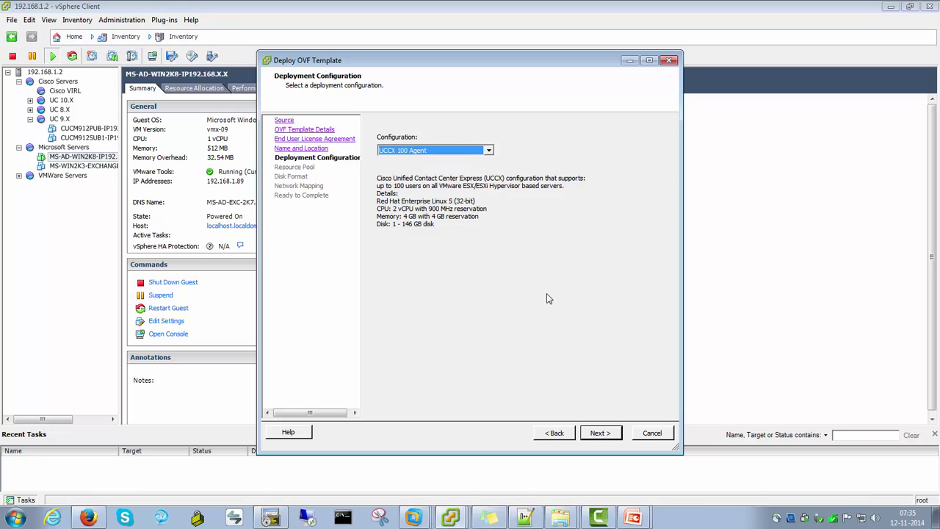
left_click(599, 433)
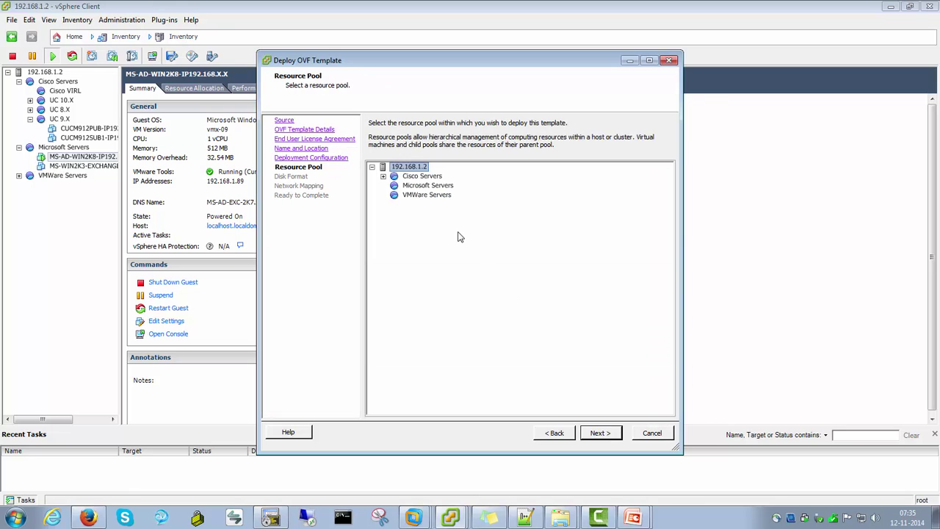
Place the VM in the Cisco Servers > UC 9.X resource pool with Thin Provision disks
left_click(383, 177)
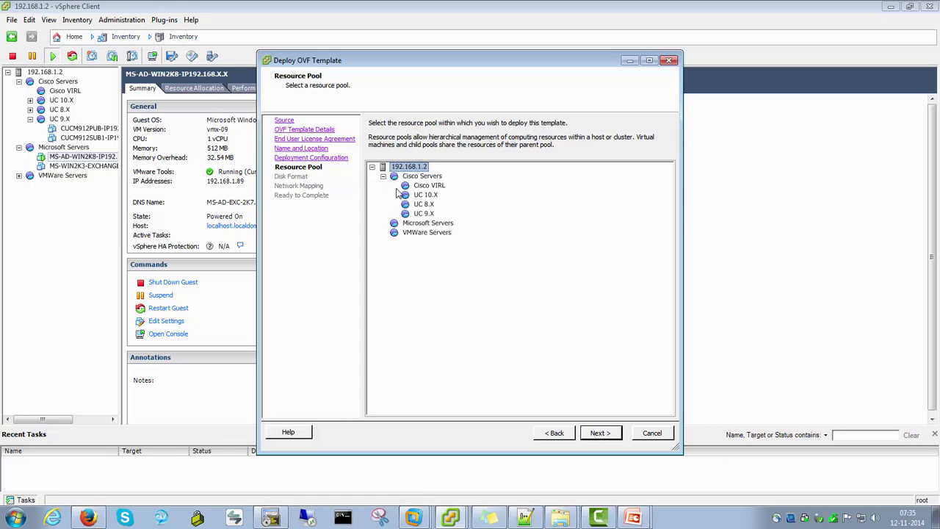
left_click(425, 213)
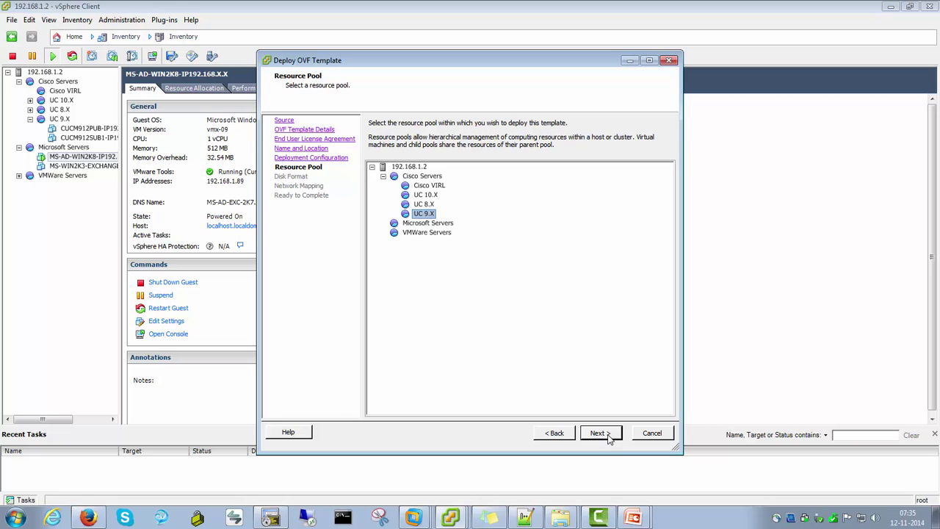
left_click(598, 433)
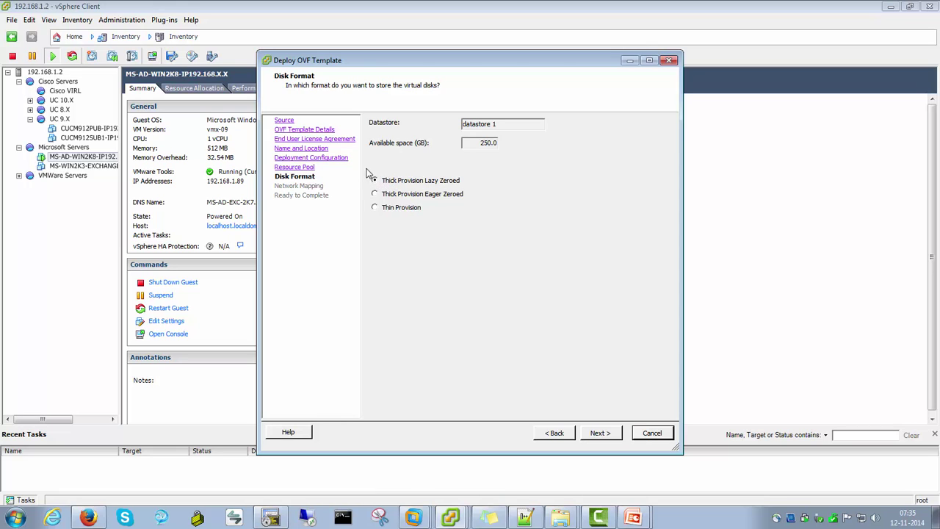
left_click(375, 208)
Map eth0 to VM Network 192.168.9.X and advance to Ready to Complete
left_click(601, 434)
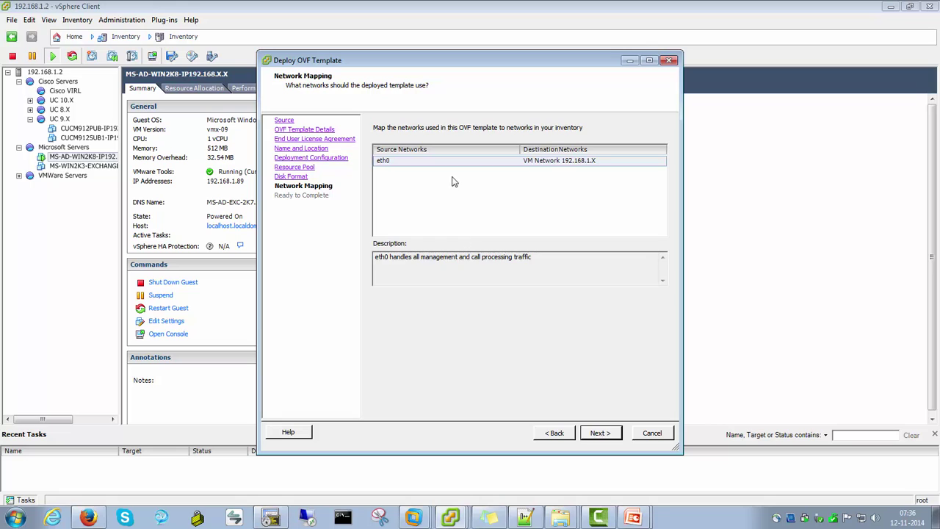
left_click(385, 163)
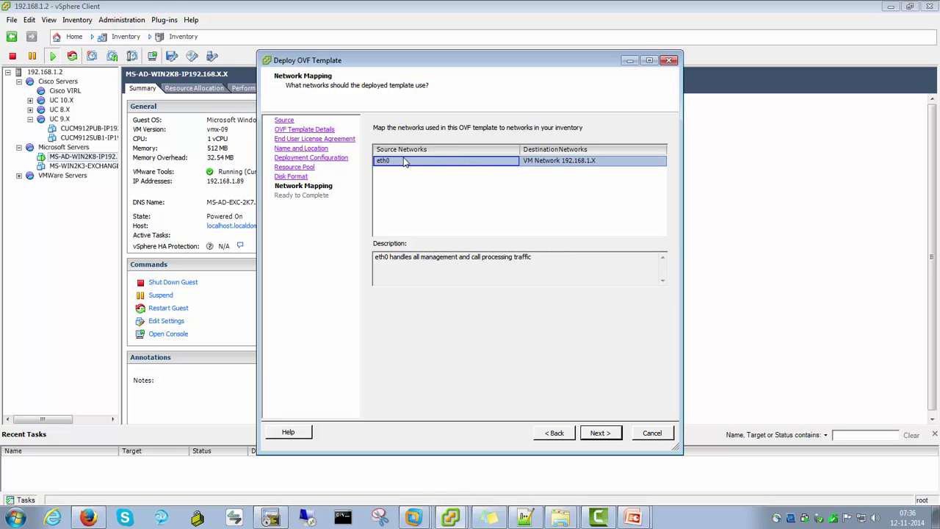
left_click(528, 163)
left_click(478, 165)
left_click(558, 161)
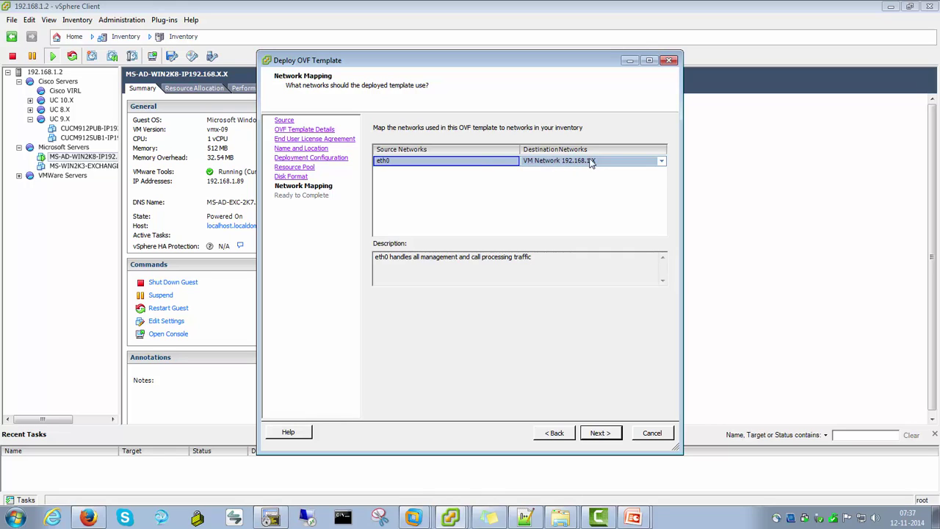
left_click(661, 161)
left_click(597, 181)
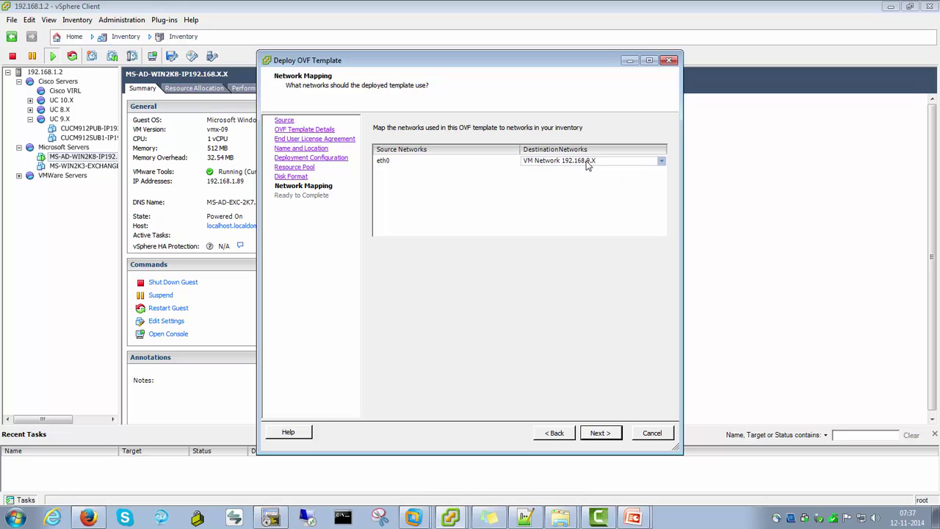
left_click(660, 163)
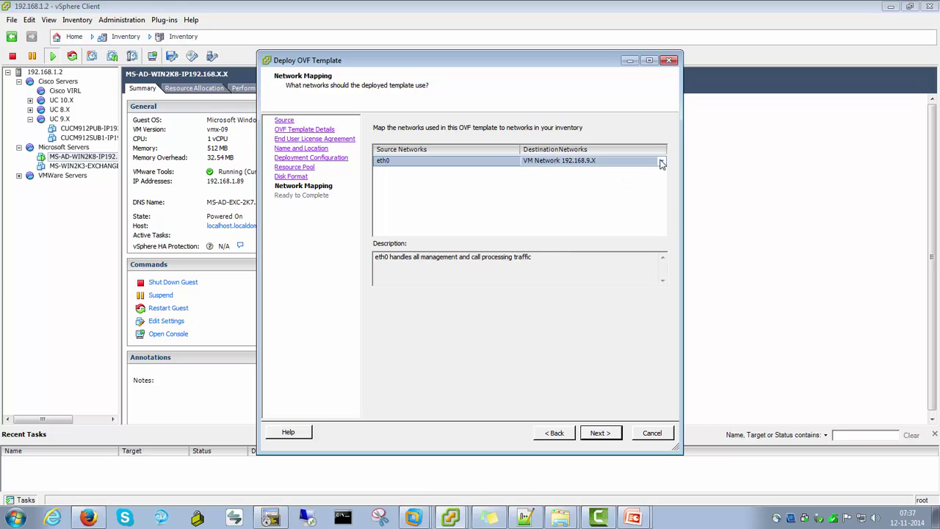
left_click(600, 433)
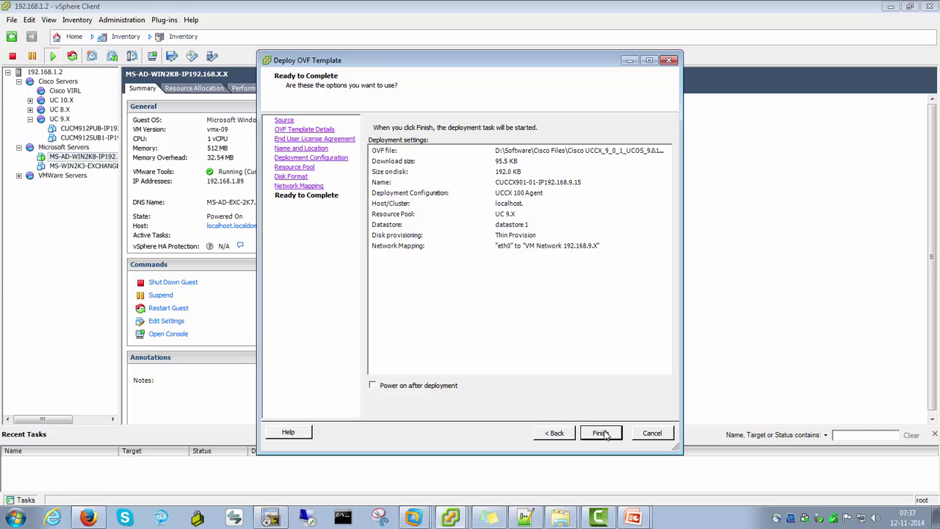
Finish deploying CUCCX901-01-IP192.168.9.15, then select it in a widened inventory tree
left_click(603, 434)
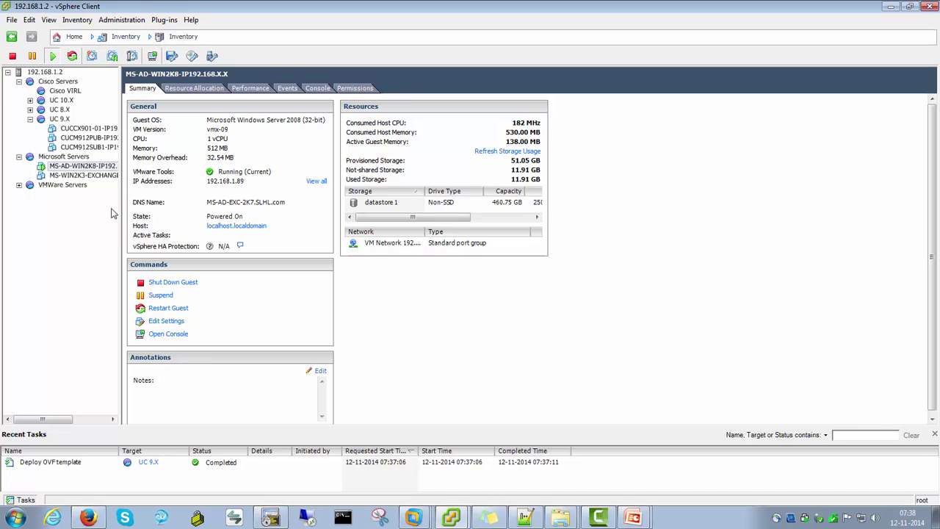
left_click(76, 130)
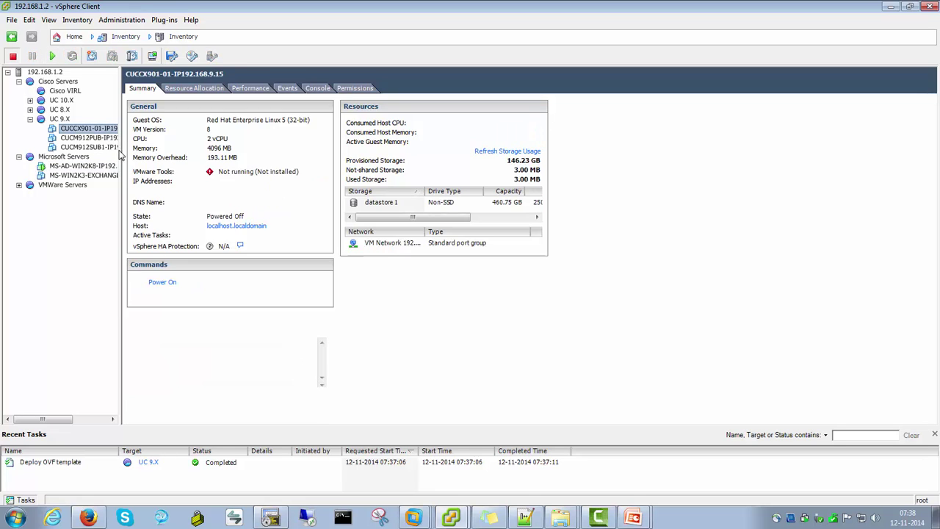
left_click_drag(119, 160, 203, 161)
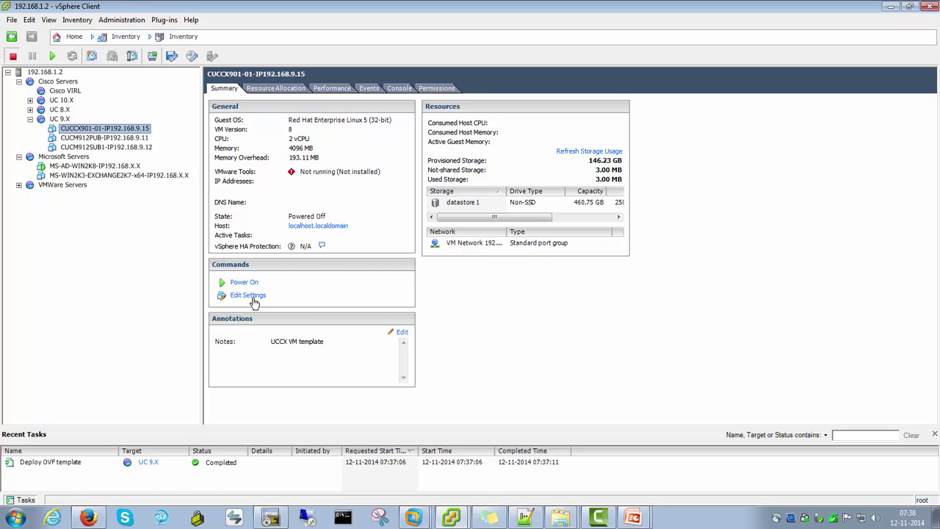
Back CD/DVD drive 1 with the UCCX 9.0.1 ISO from datastore 1, connected at power on
left_click(247, 295)
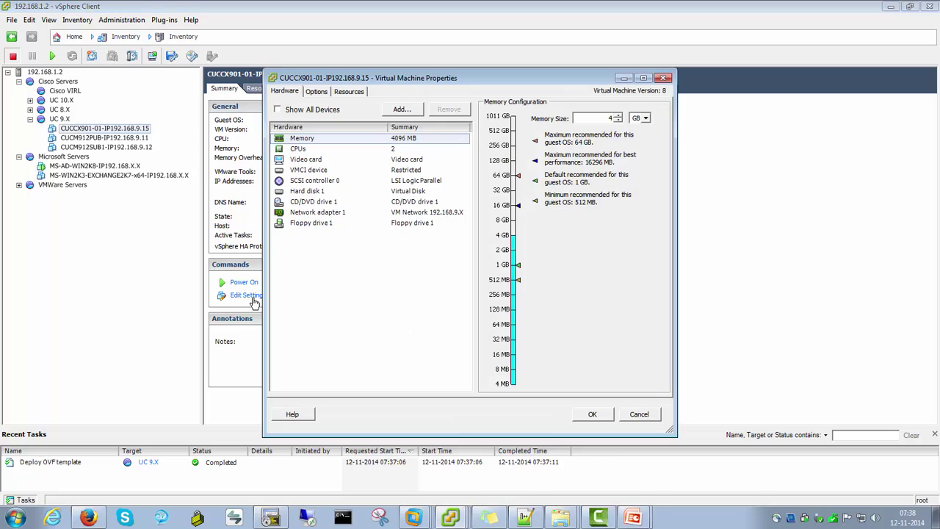
left_click(328, 202)
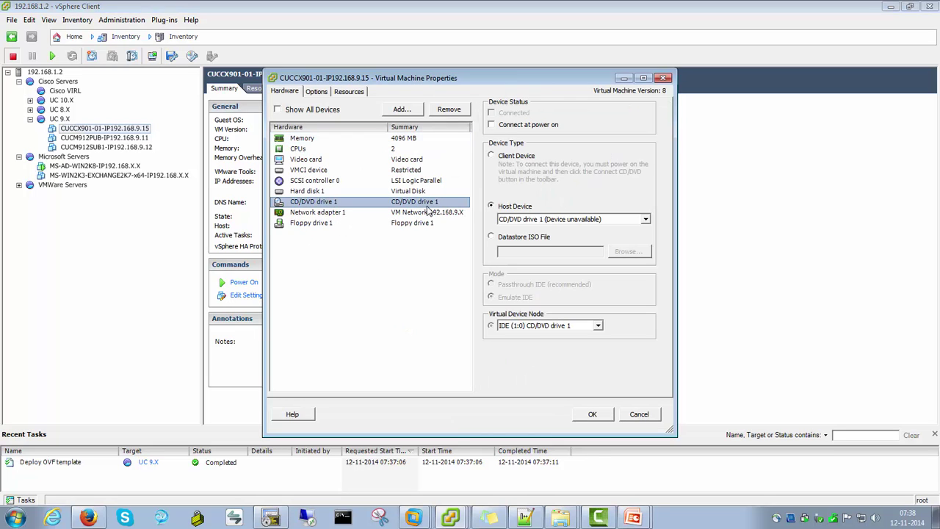
left_click(492, 236)
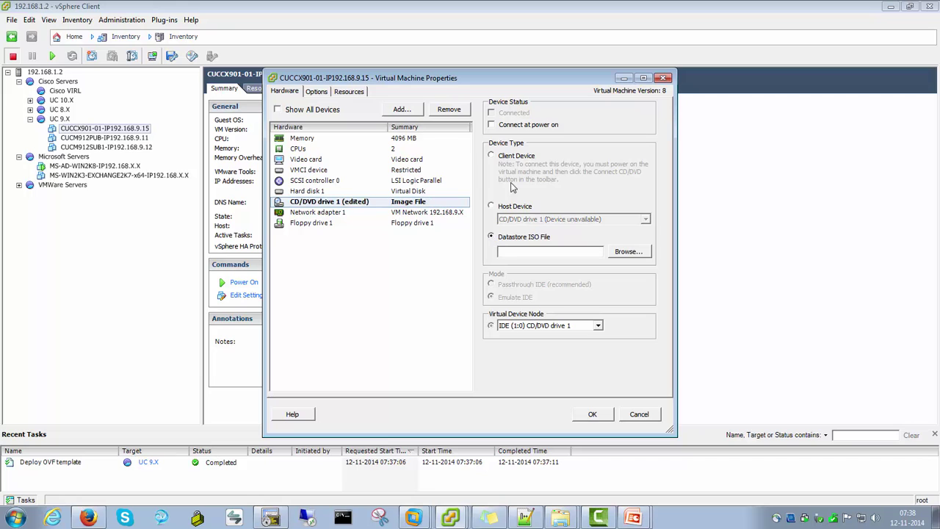
left_click(492, 124)
left_click(624, 252)
double_click(389, 212)
double_click(374, 223)
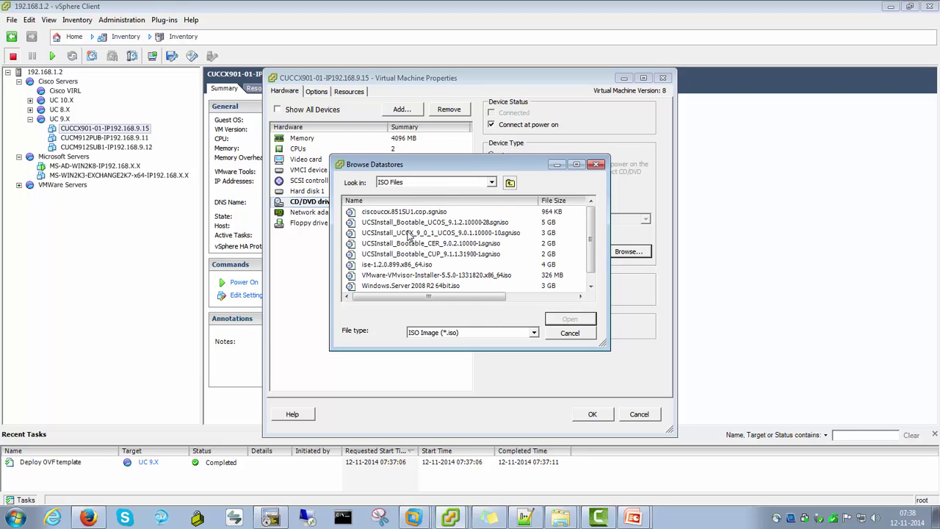
left_click(400, 234)
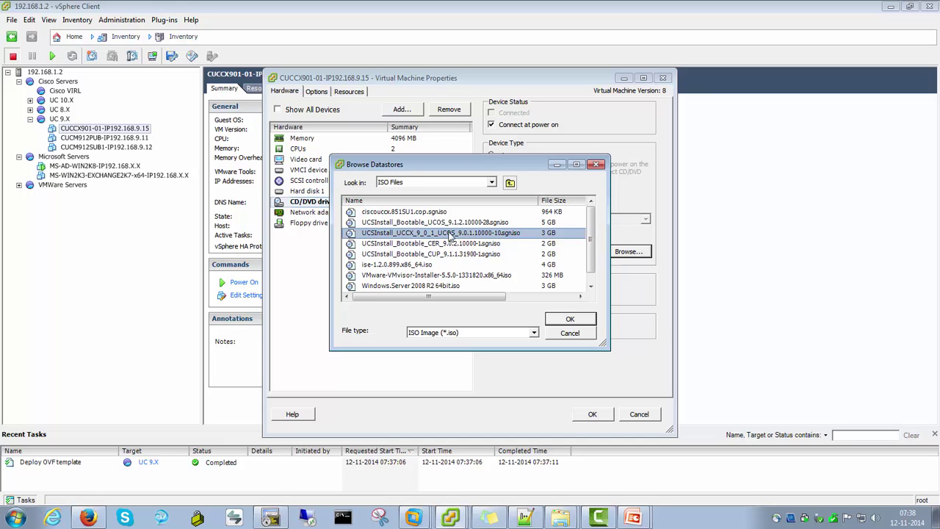
left_click(565, 320)
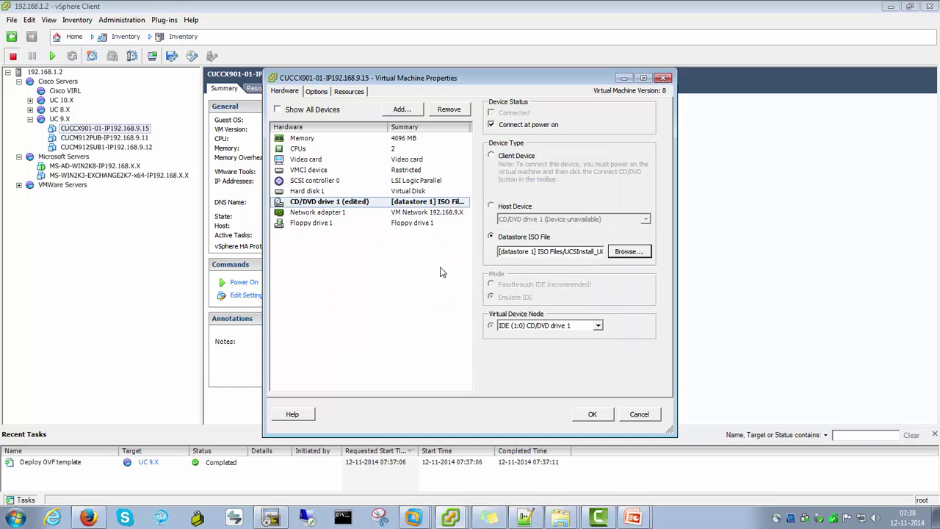
Review the network adapter and floppy drive settings, then apply the VM changes
left_click(323, 213)
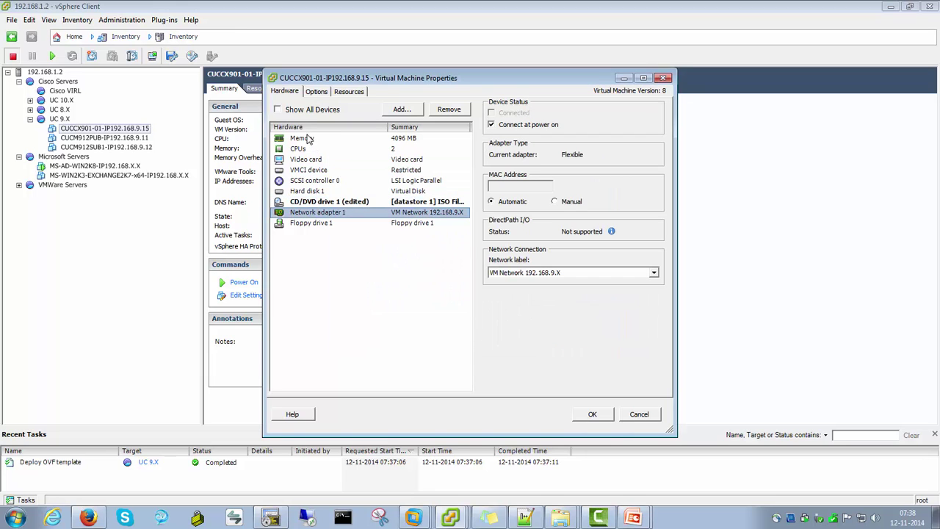
left_click(324, 223)
left_click(349, 212)
left_click(592, 416)
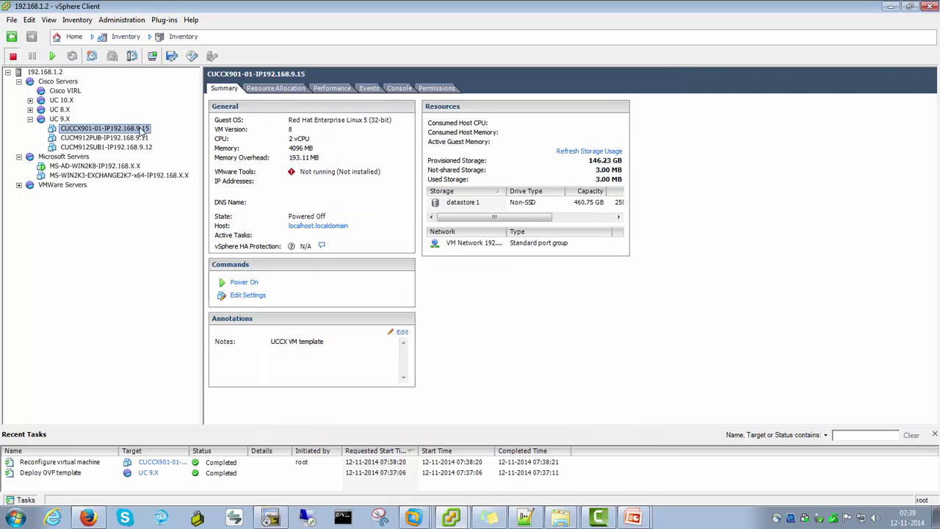
Advance the installation slideshow to the Generate Answer file slide
key("alt+Tab")
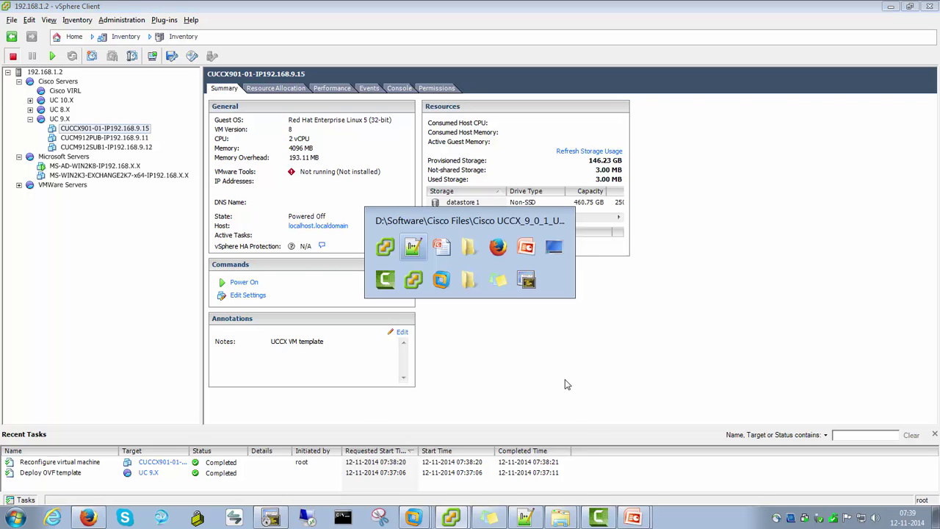
key("alt+Tab")
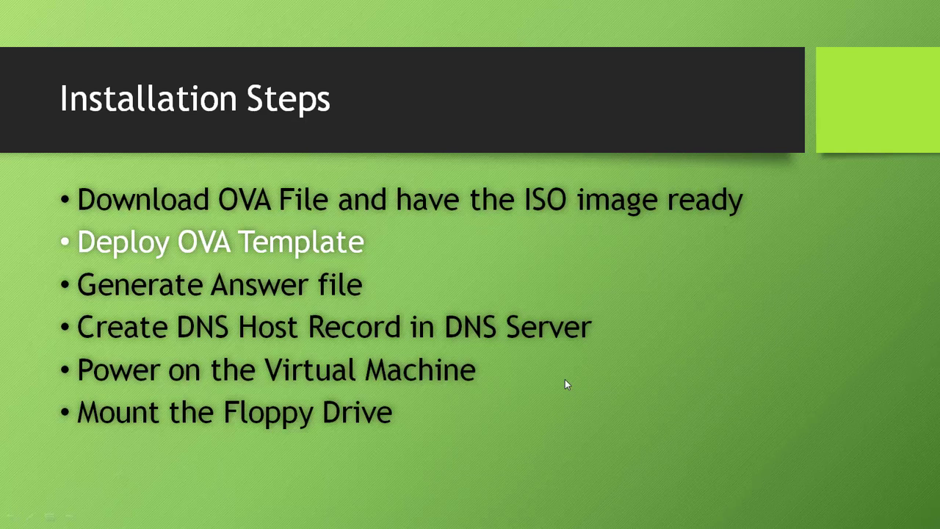
left_click(565, 379)
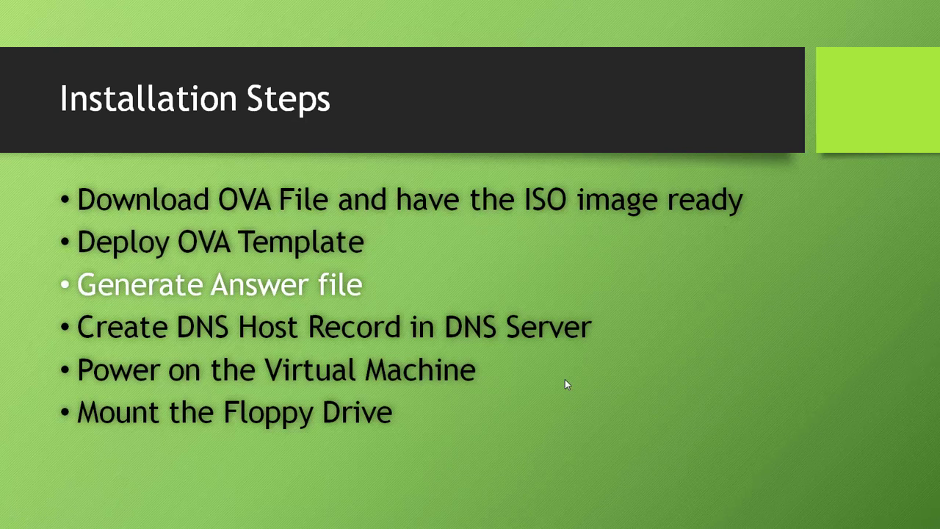
Open the Cisco Answer File Generator result from the 'CUCM Answer file' search
key("alt+Tab")
key("alt+Tab")
key("alt+Tab")
key("alt+Tab")
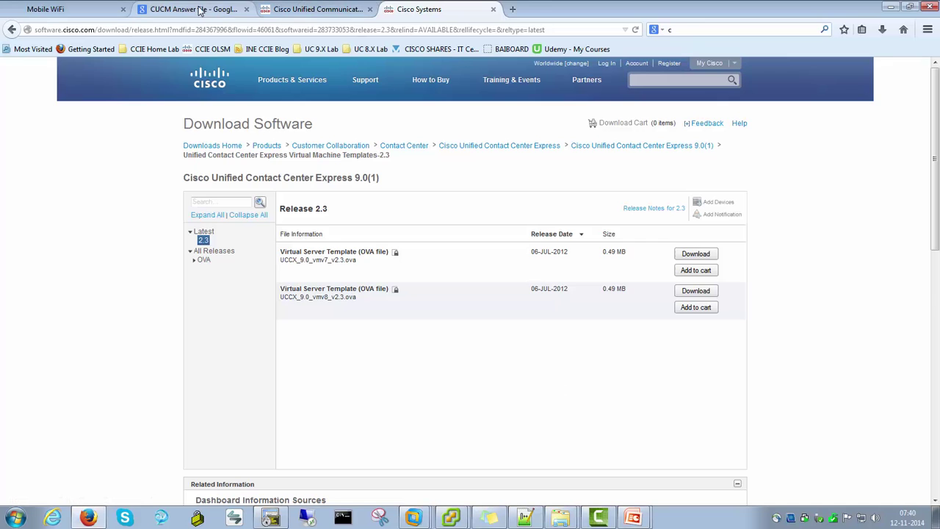
left_click(202, 9)
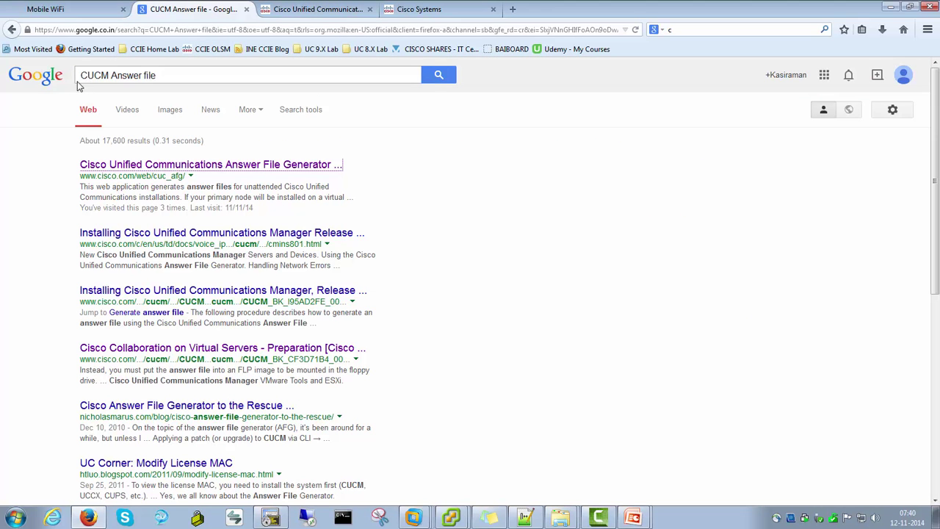
left_click(178, 74)
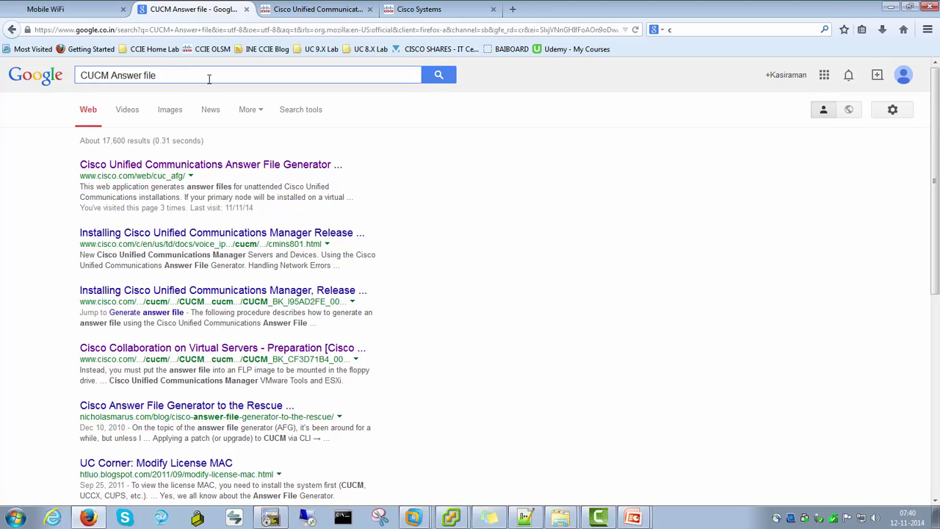
left_click(183, 165)
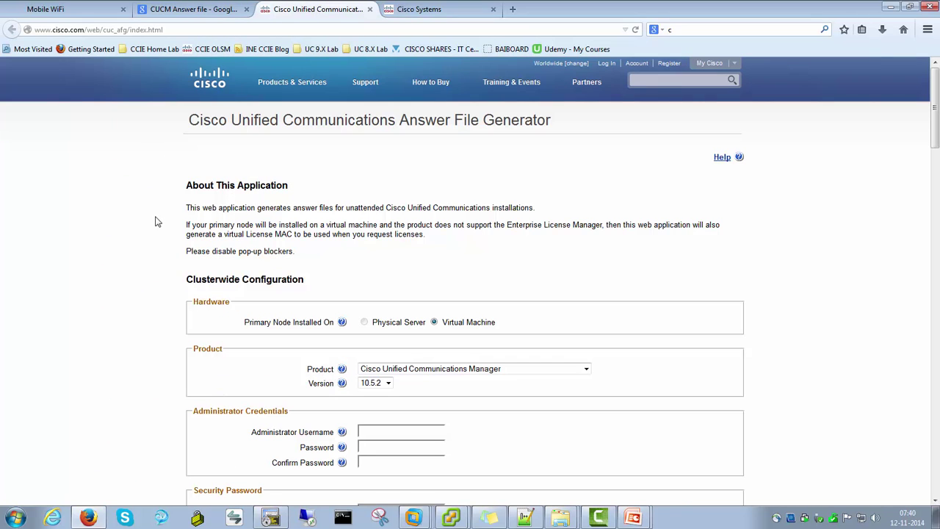
Scroll down through the Answer File Generator form and back up to its top
scroll(131, 168, "down", 3)
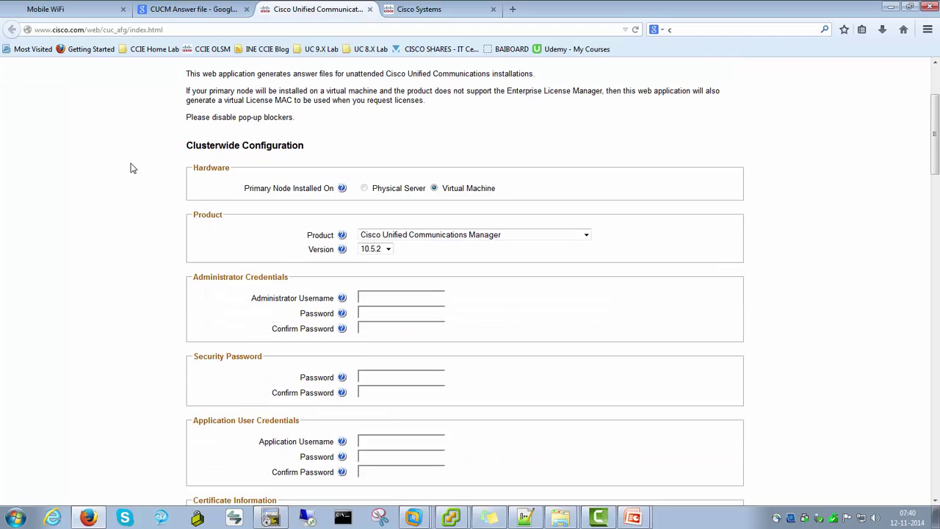
scroll(132, 168, "down", 3)
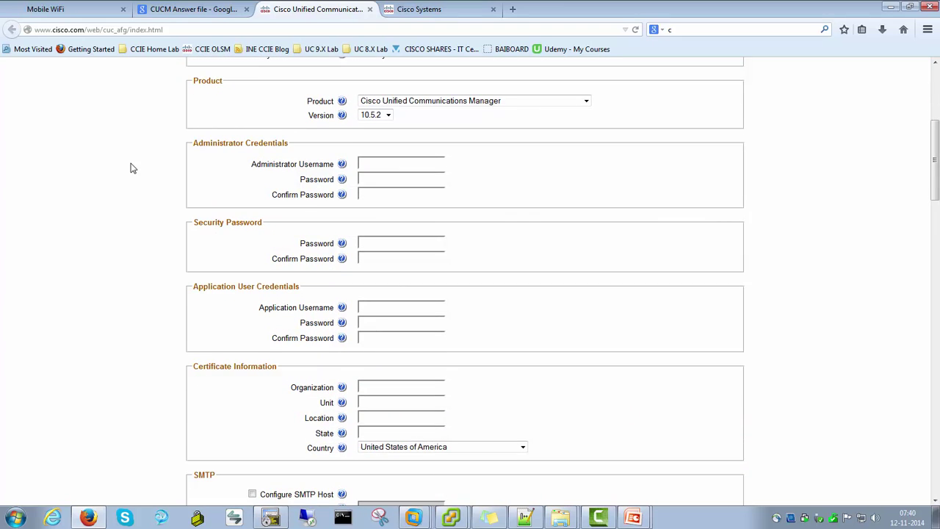
scroll(131, 168, "down", 3)
scroll(130, 168, "up", 8)
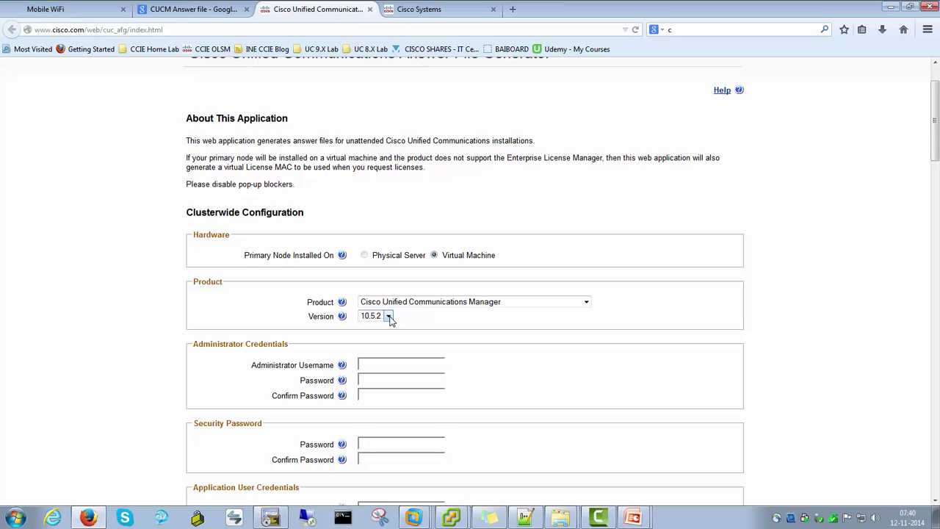
Choose Cisco Unified Contact Center Express, version 9.0.1, with Virtual Machine as the primary node hardware
left_click(388, 317)
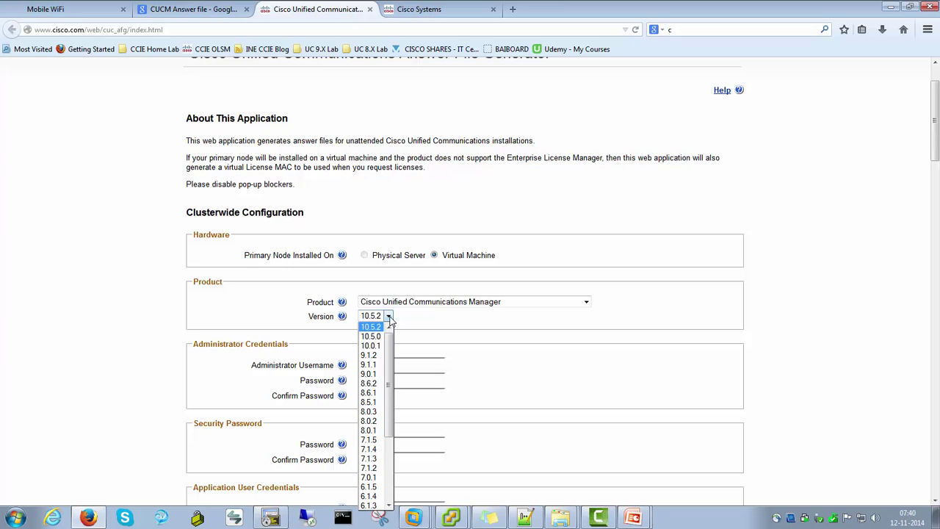
left_click(436, 301)
left_click(439, 302)
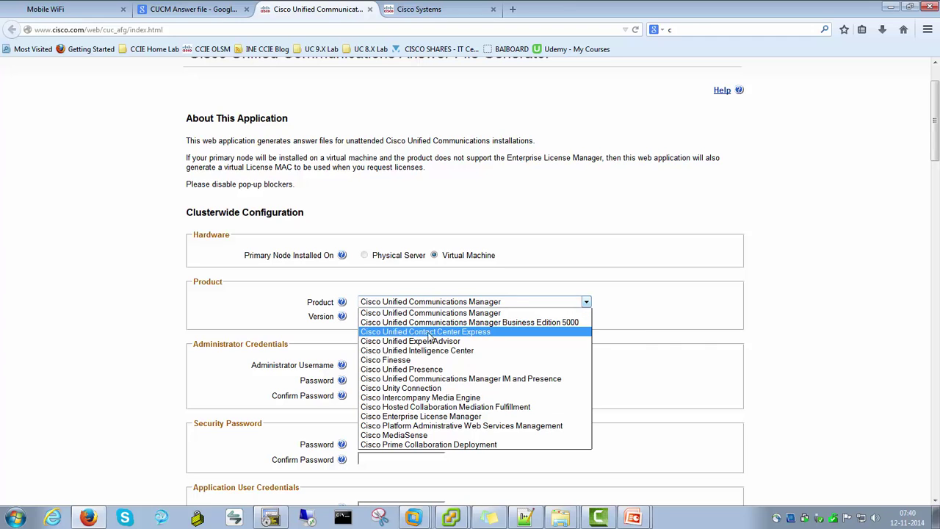
left_click(437, 337)
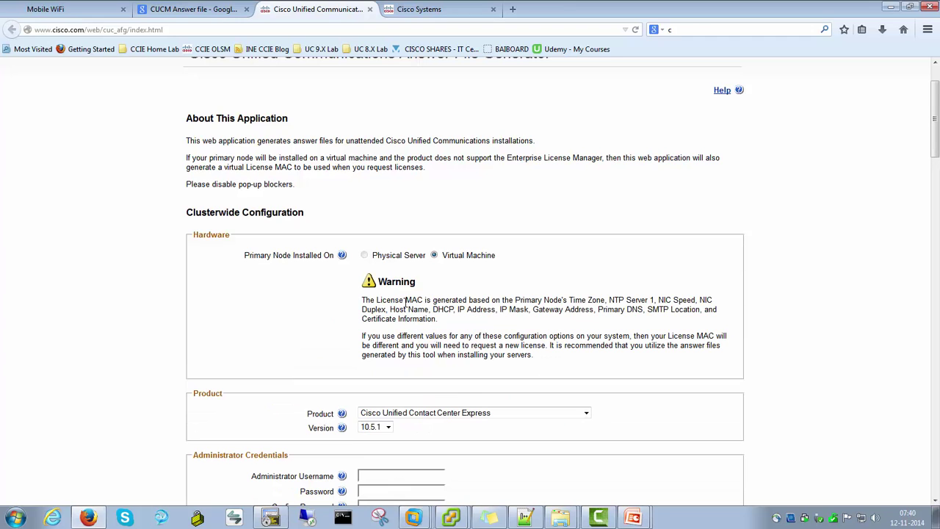
left_click(388, 428)
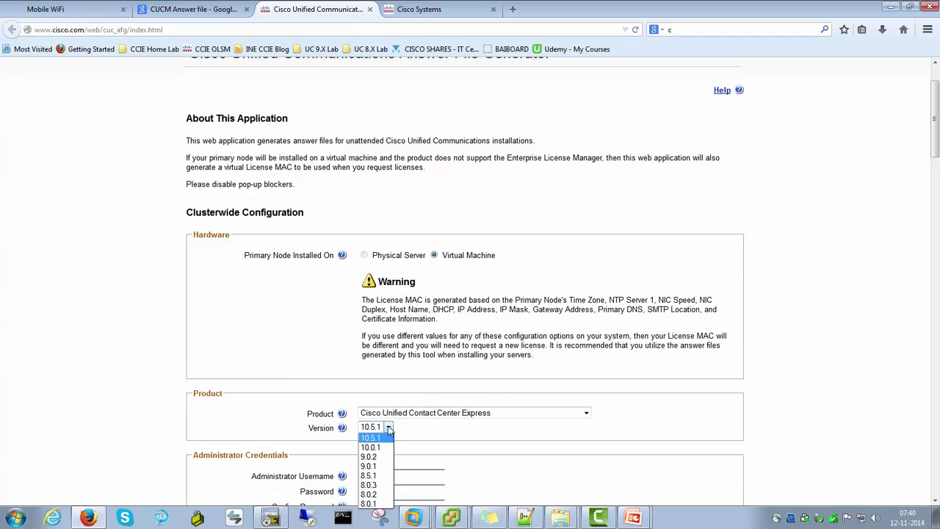
left_click(376, 465)
left_click(365, 255)
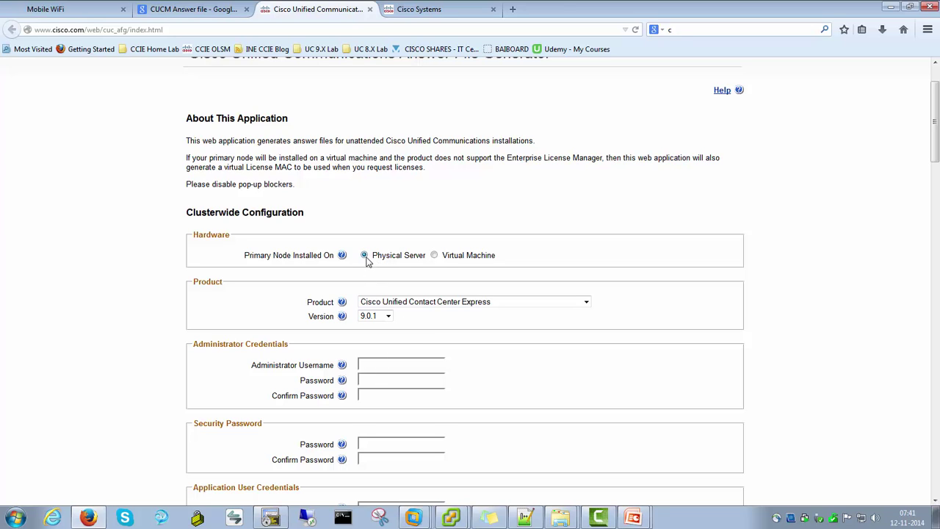
left_click(434, 257)
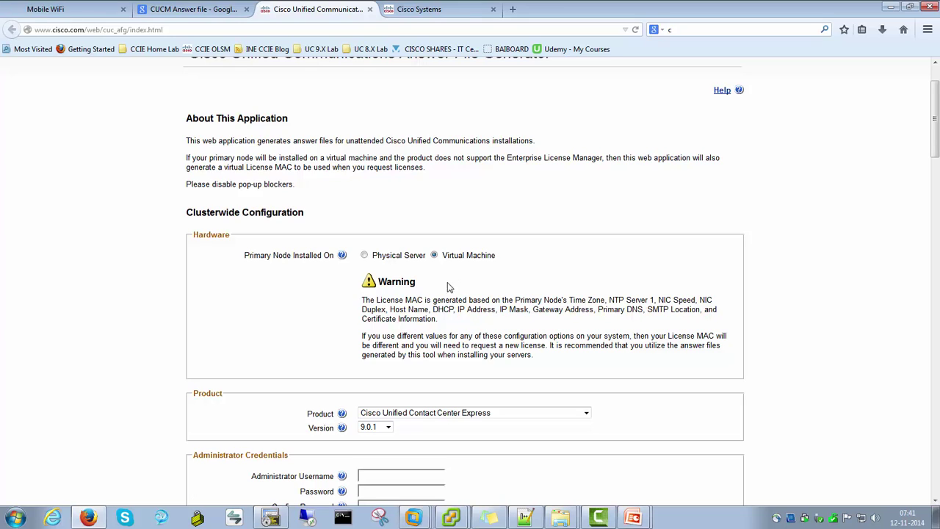
left_click_drag(423, 300, 377, 300)
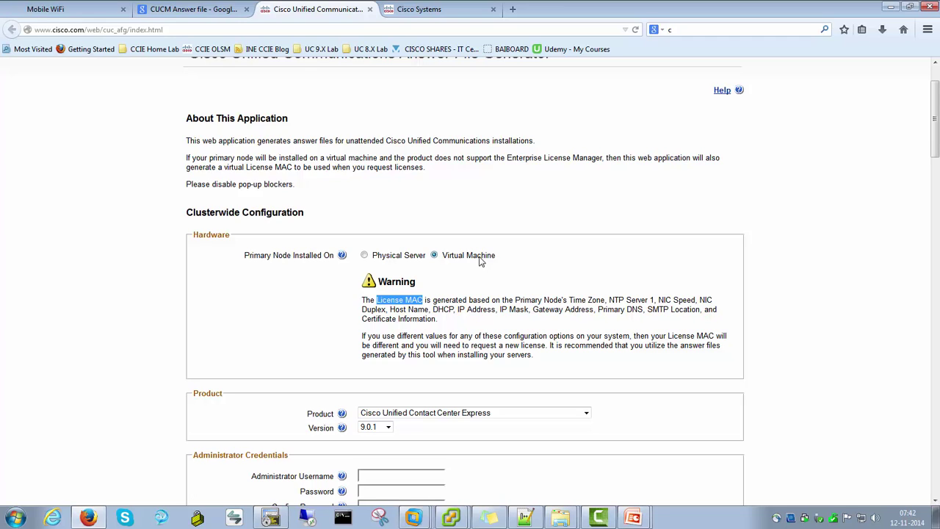
left_click(426, 301)
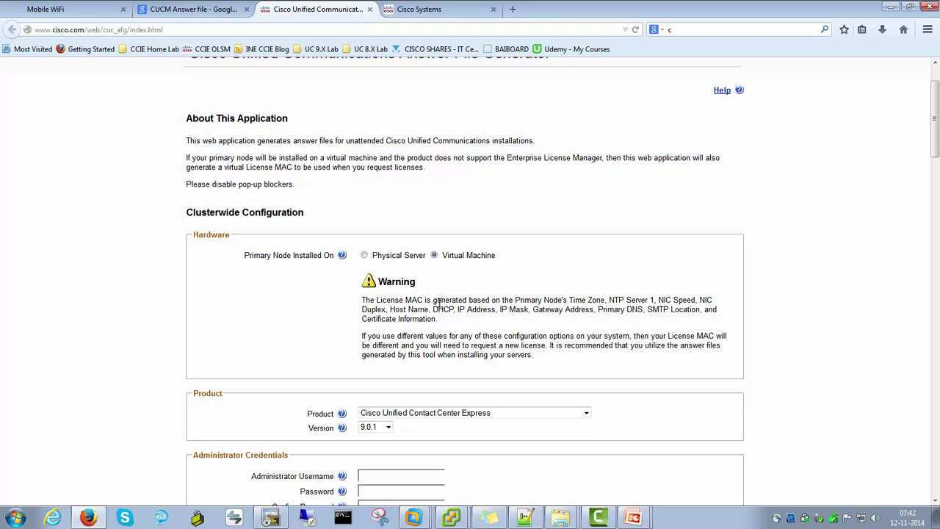
left_click_drag(512, 299, 625, 323)
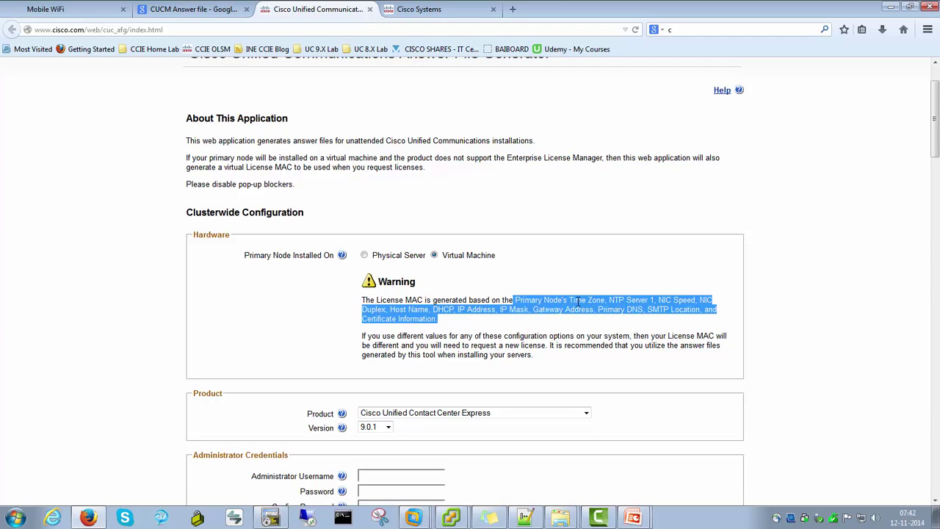
left_click(597, 305)
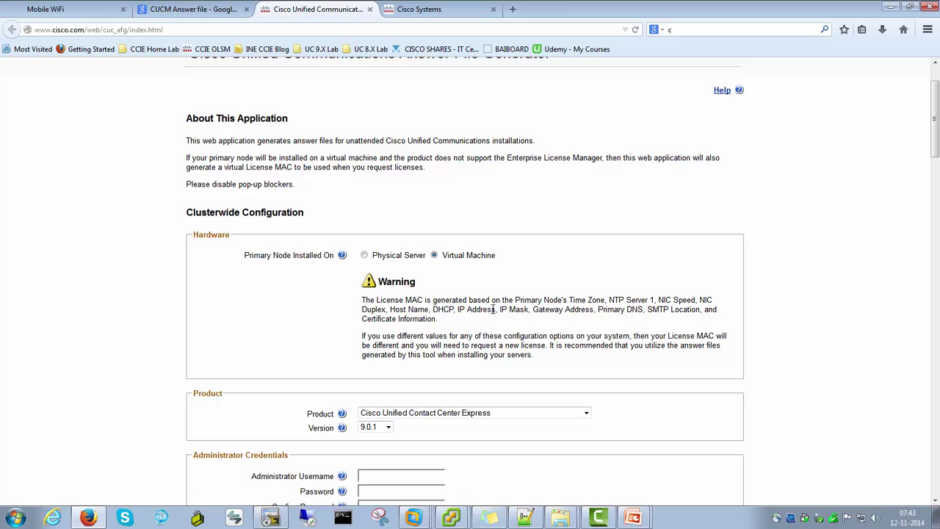
left_click_drag(437, 319, 355, 309)
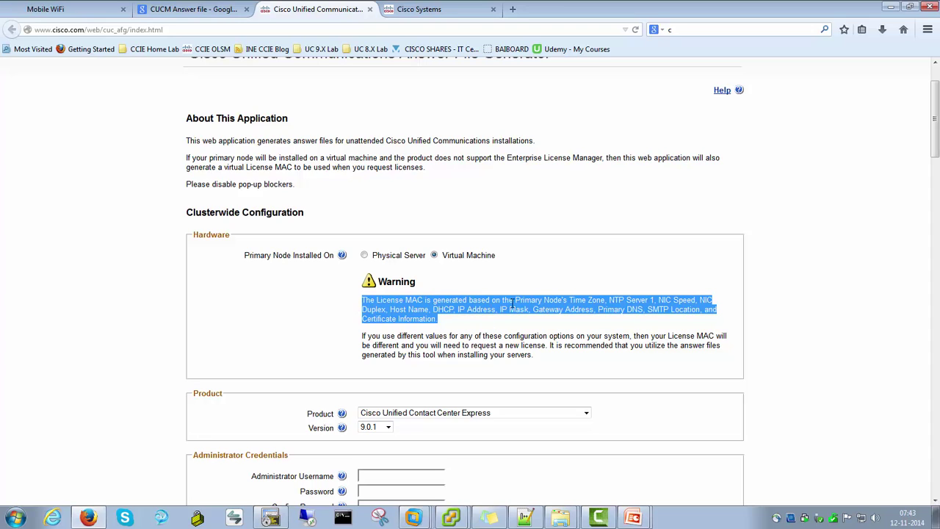
left_click(579, 311)
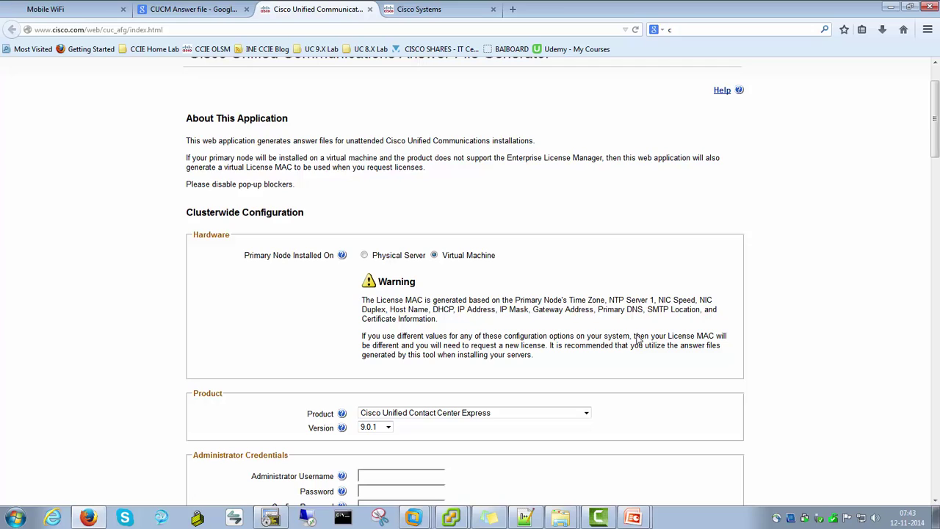
left_click_drag(564, 305, 596, 310)
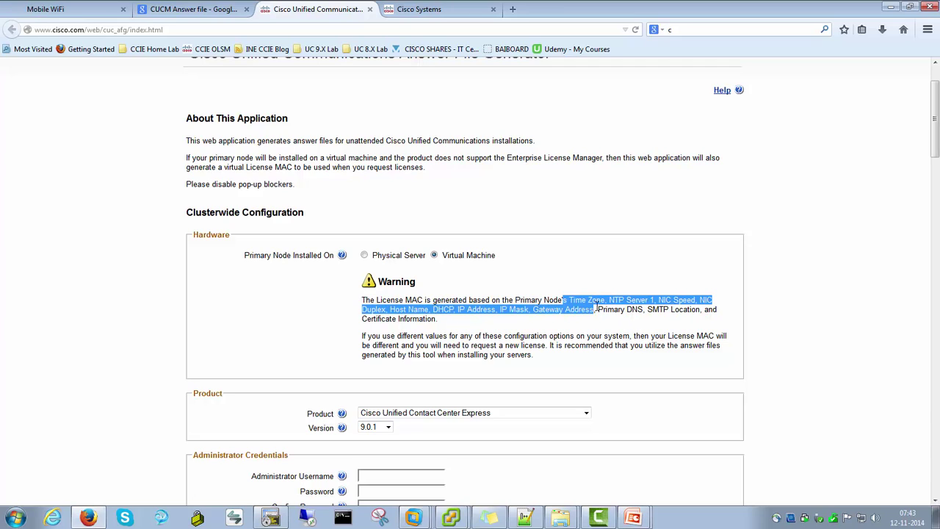
left_click(606, 322)
left_click_drag(428, 302, 380, 307)
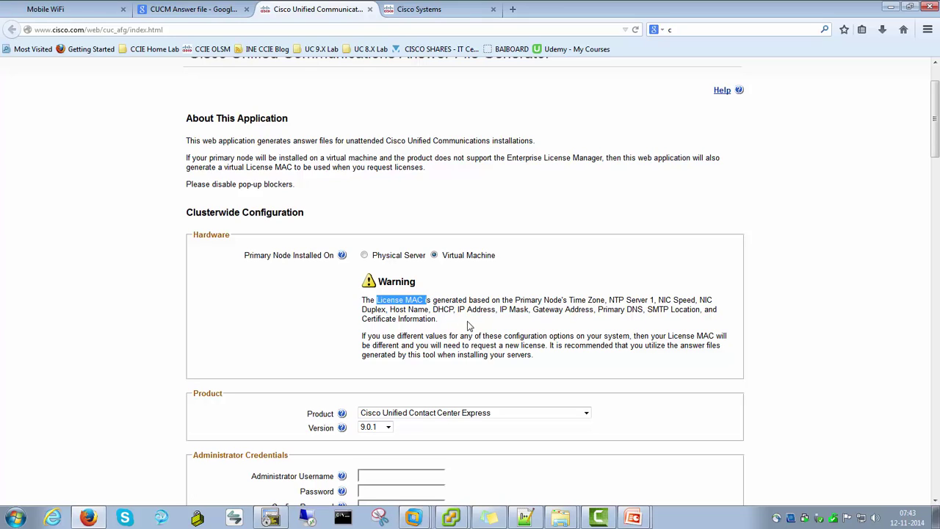
left_click(479, 321)
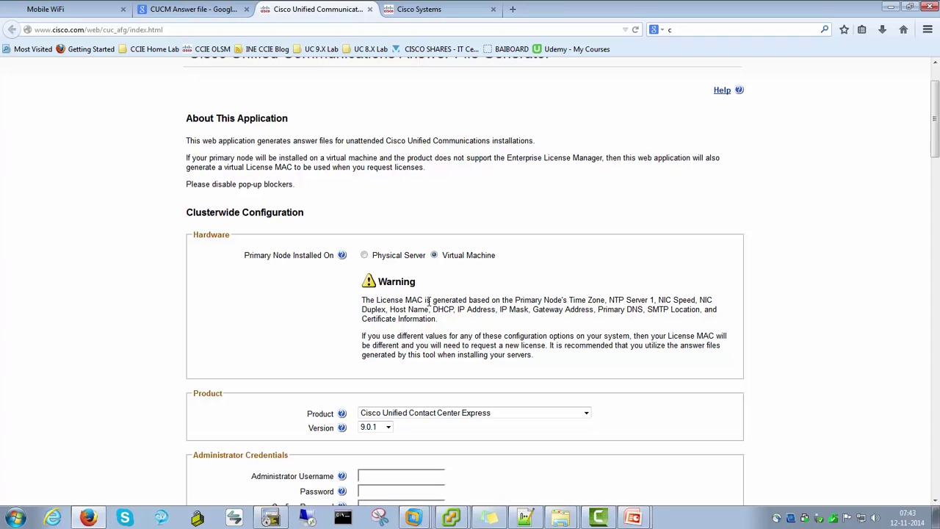
Enter administrator username admin with its password and confirmation, and fill the security password
scroll(455, 324, "down", 3)
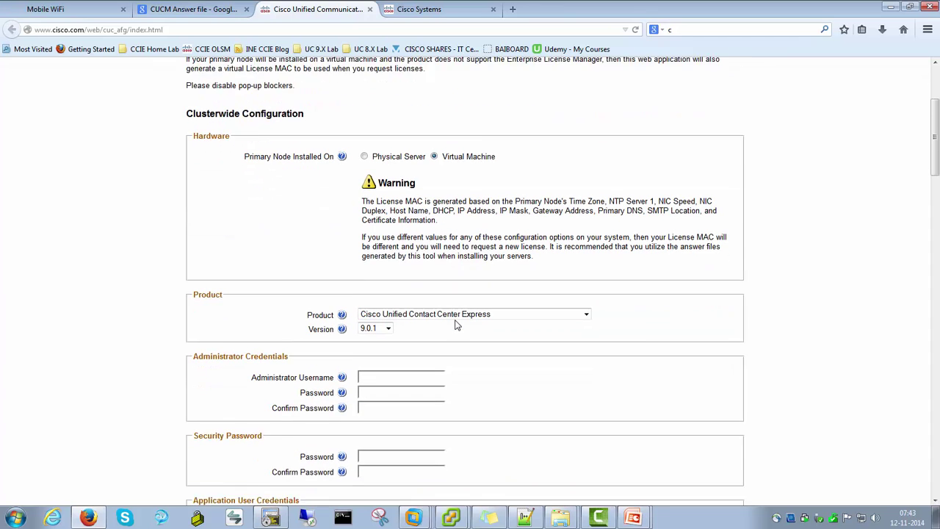
left_click(379, 342)
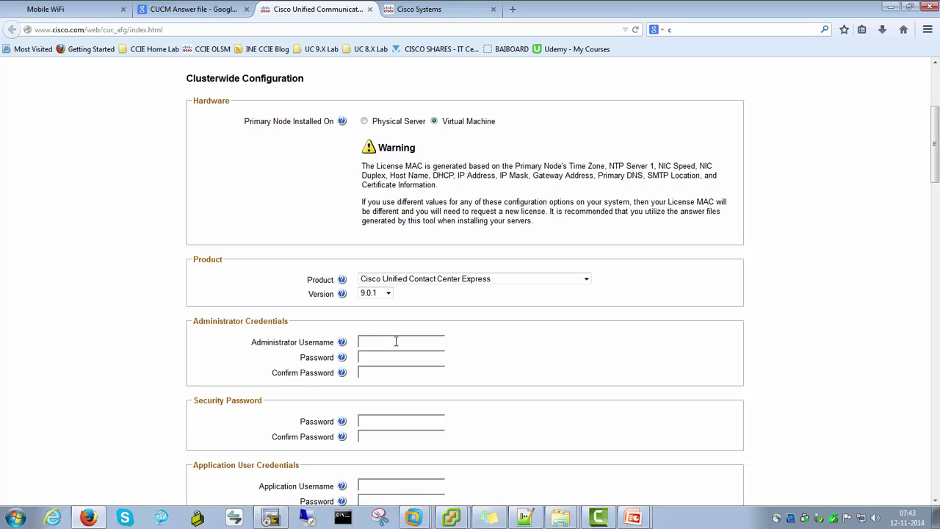
type("ad")
key("Tab")
key("Tab")
type("*********")
key("Tab")
type("*********")
key("Tab")
key("Tab")
type("*********")
key("Tab")
key("Tab")
type("*********")
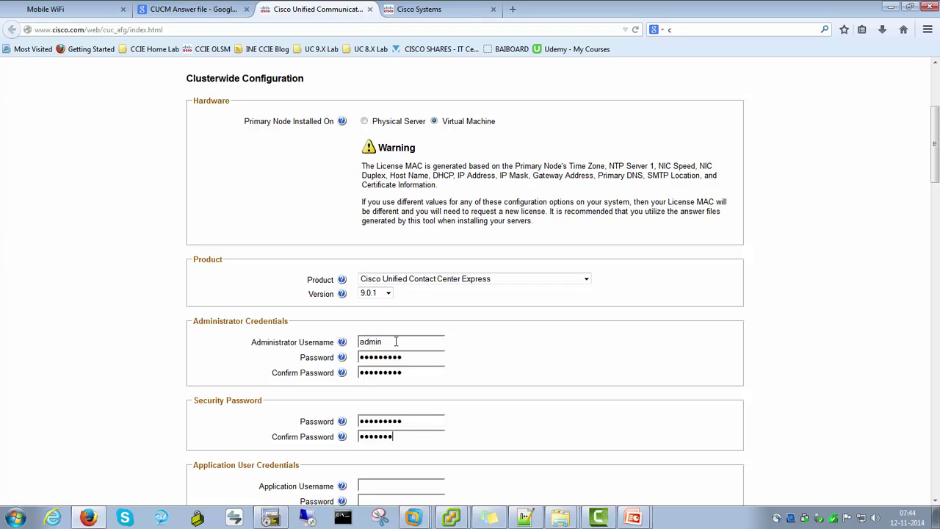
key("Tab")
key("Tab")
Set the application username to admin with its password and confirmation
scroll(216, 287, "down", 2)
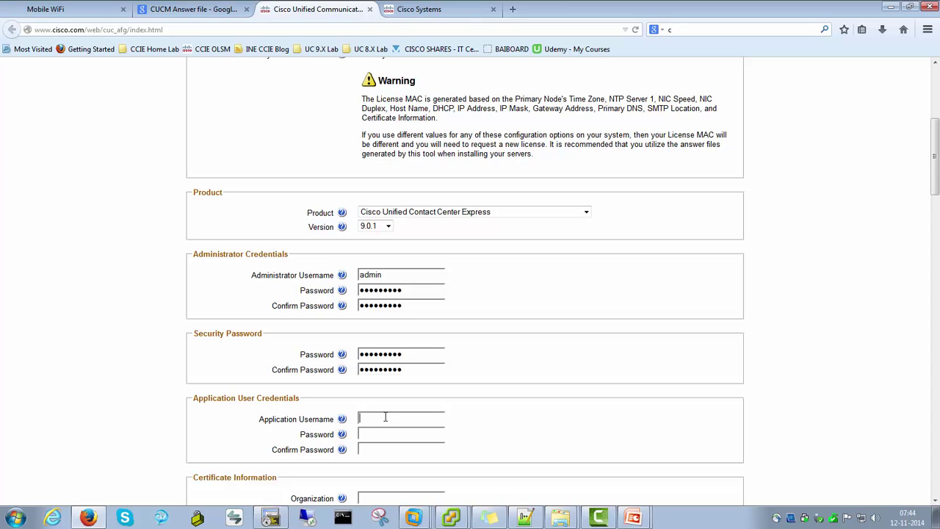
type("admin")
key("Tab")
key("Tab")
type("cisco1234")
key("Tab")
key("Tab")
type("cisco1234")
key("Tab")
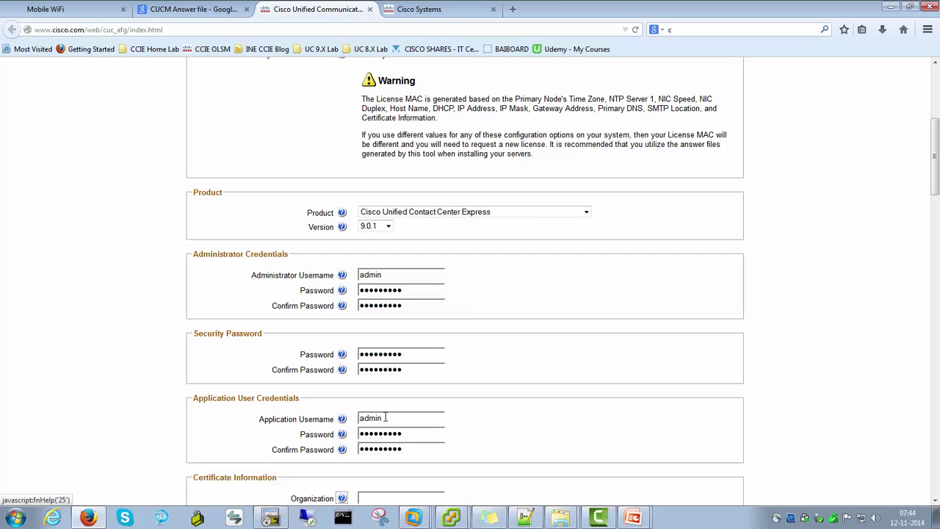
Enter certificate organization SLHL, unit Lab, location Chennai, state TN, country India
scroll(389, 397, "down", 3)
key("Tab")
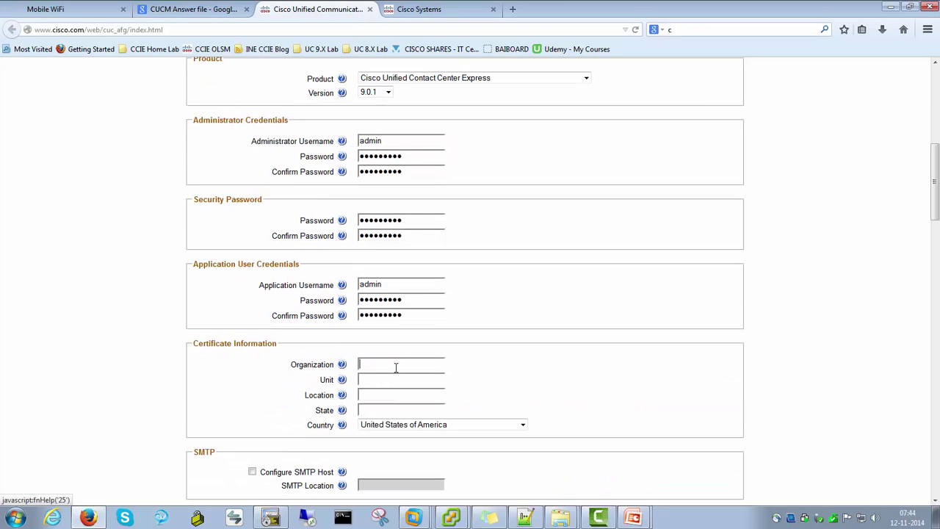
type("SLHL")
key("Tab")
key("Tab")
type("Lab")
key("Tab")
key("Tab")
type("Chennai")
key("Tab")
key("Tab")
type("TN")
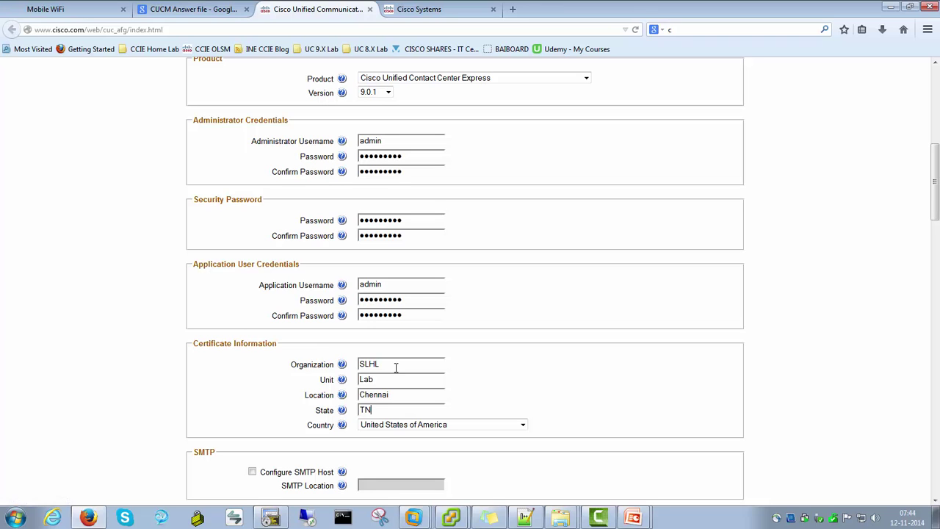
key("Tab")
key("Tab")
type("India")
key("Tab")
scroll(608, 329, "down", 5)
scroll(608, 328, "down", 3)
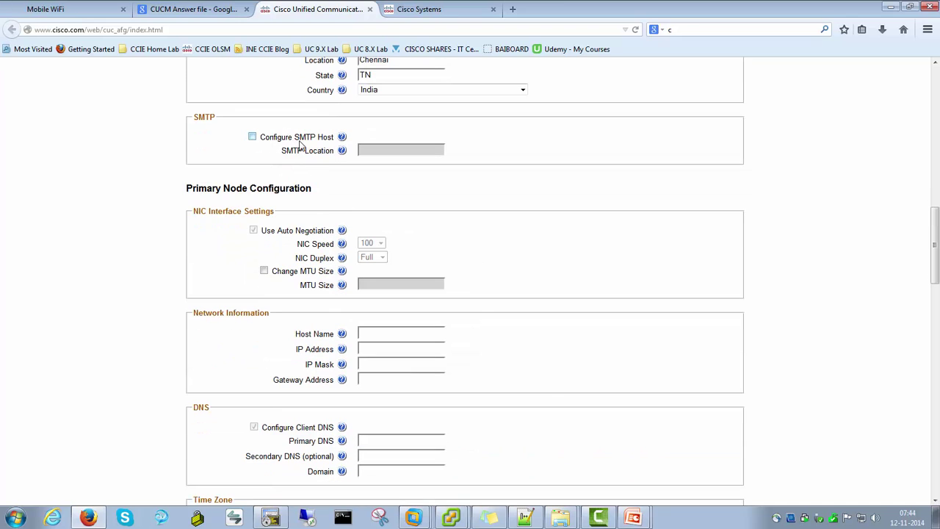
Give the primary node host CUCCX901-01, IP 192.168.9.15, mask 255.255.255.0, gateway 192.168.9.1
scroll(301, 144, "down", 2)
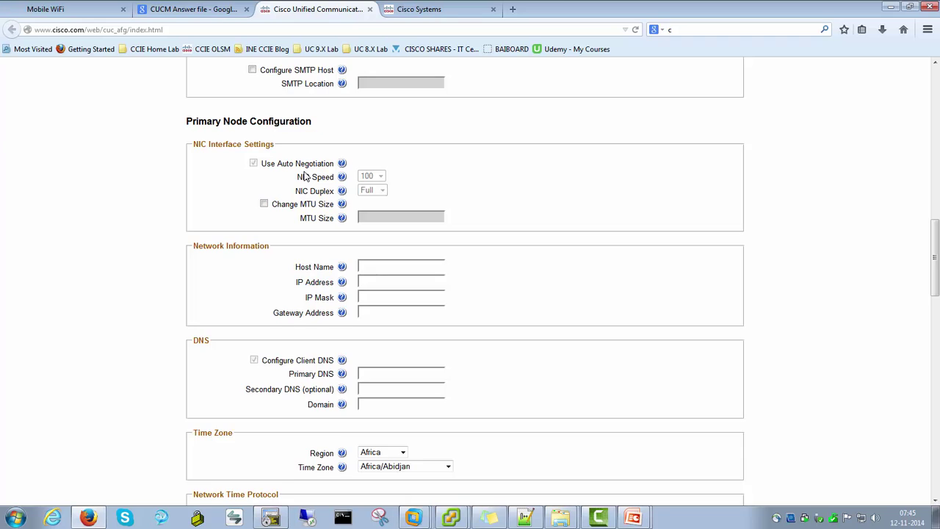
scroll(306, 176, "down", 2)
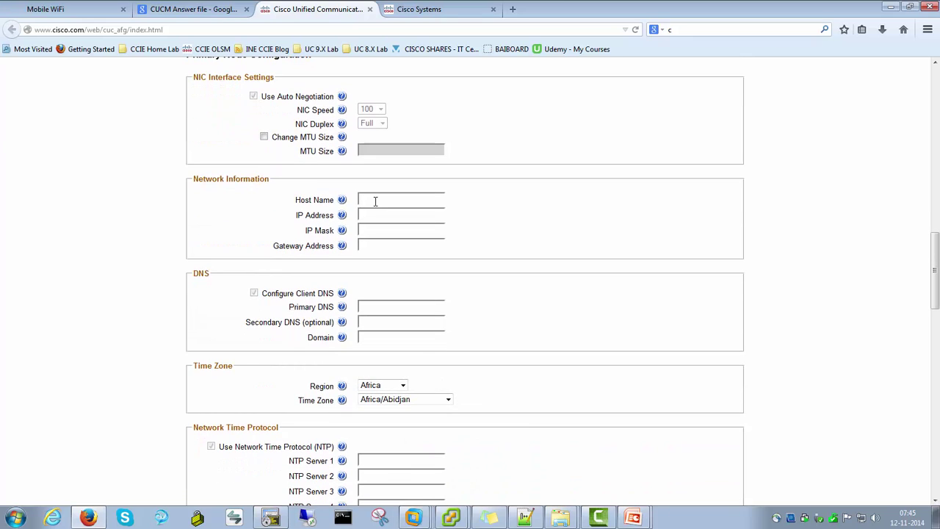
type("CUCX")
type("8")
type("90")
type("1-01")
key("Tab")
key("Tab")
type("192.168.9.15")
key("Tab")
key("Tab")
type("255.255.255.0")
key("Tab")
key("Tab")
type("192.168.9.1")
Set primary DNS 192.168.1.89 and domain SLHL.com
left_click(380, 306)
type("192.168")
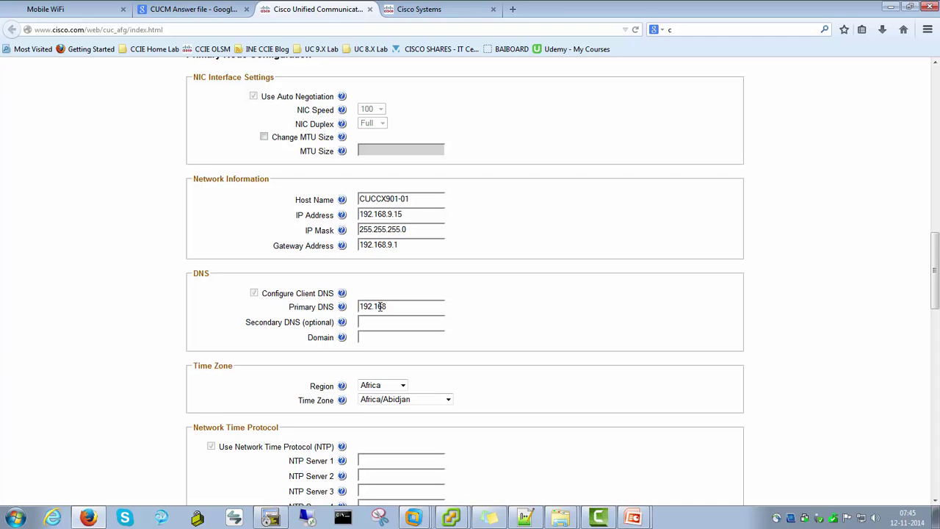
type(".1.89")
key("Tab")
key("Tab")
key("Tab")
key("Tab")
type("SLHL.com")
Set the time zone region to Asia and the time zone to Asia/Kolkata
left_click(400, 386)
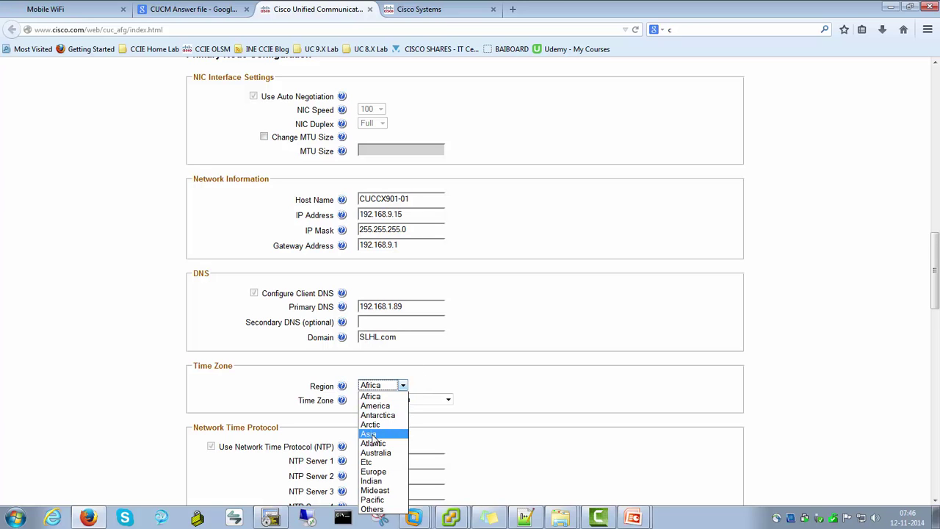
left_click(369, 433)
left_click(385, 401)
scroll(378, 287, "down", 15)
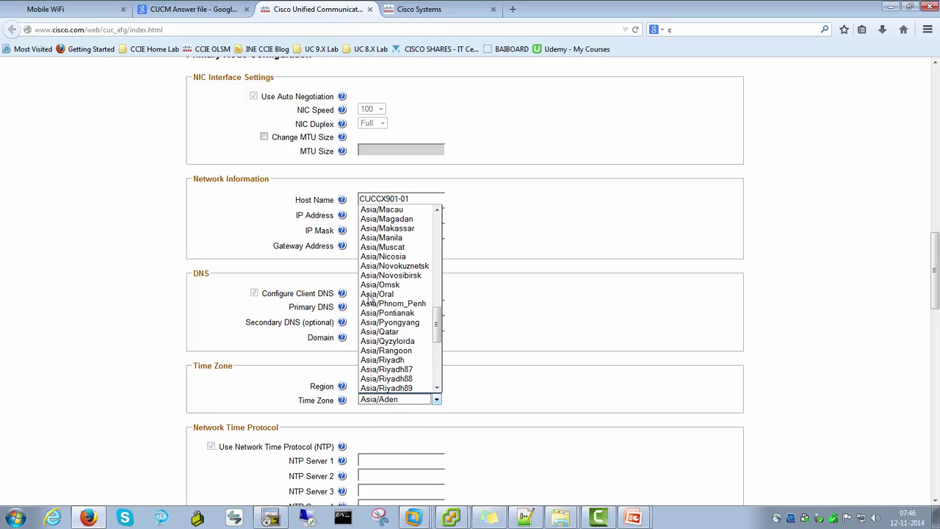
scroll(389, 265, "up", 5)
left_click(393, 248)
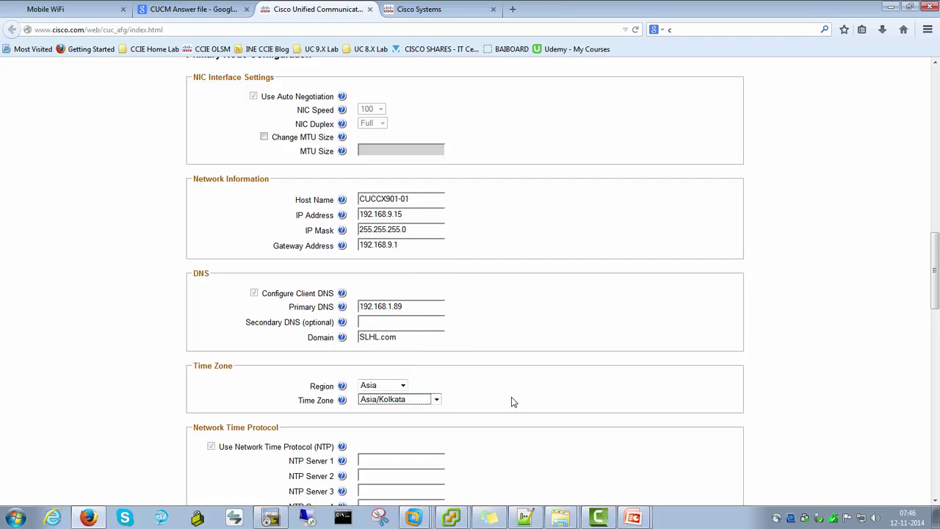
scroll(527, 395, "down", 5)
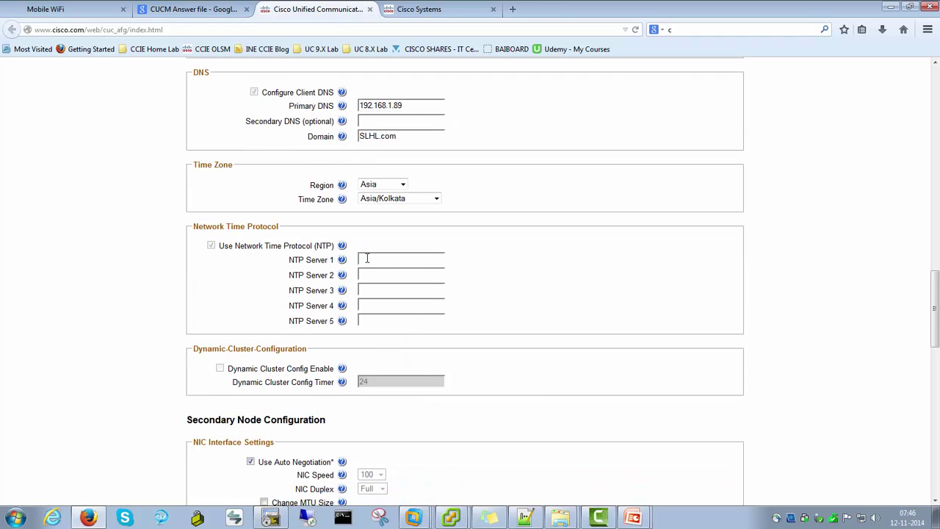
Enter NTP server 1 as 192.168.1.254
left_click(368, 259)
type("192.168.1.25")
scroll(544, 290, "down", 3)
scroll(458, 246, "down", 1)
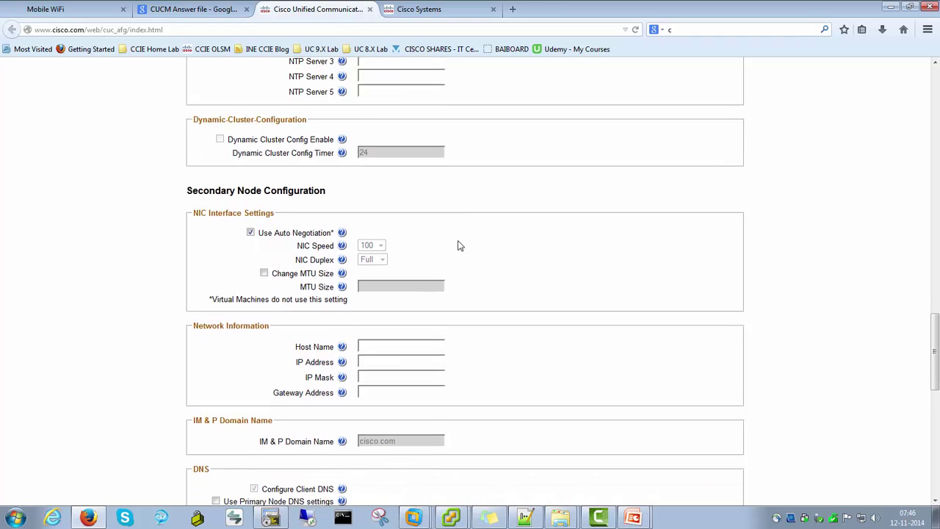
scroll(458, 246, "down", 1)
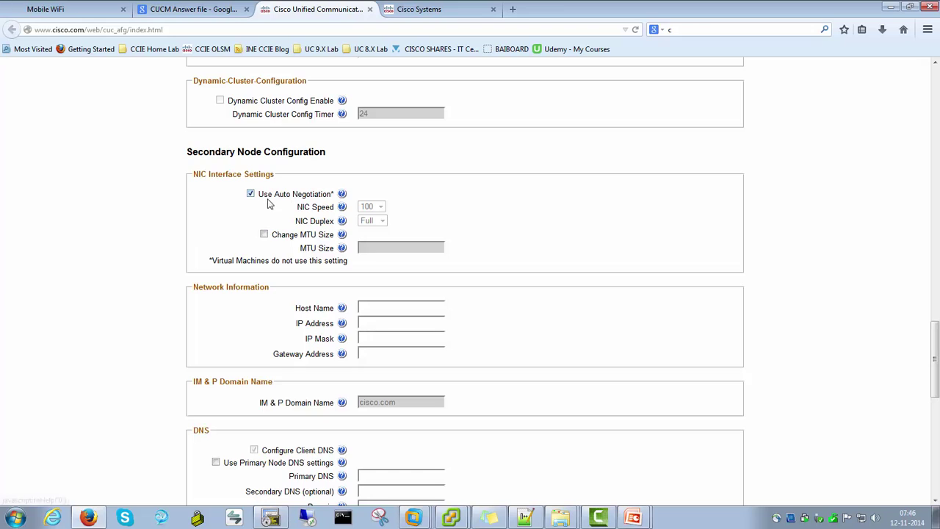
scroll(176, 207, "up", 2)
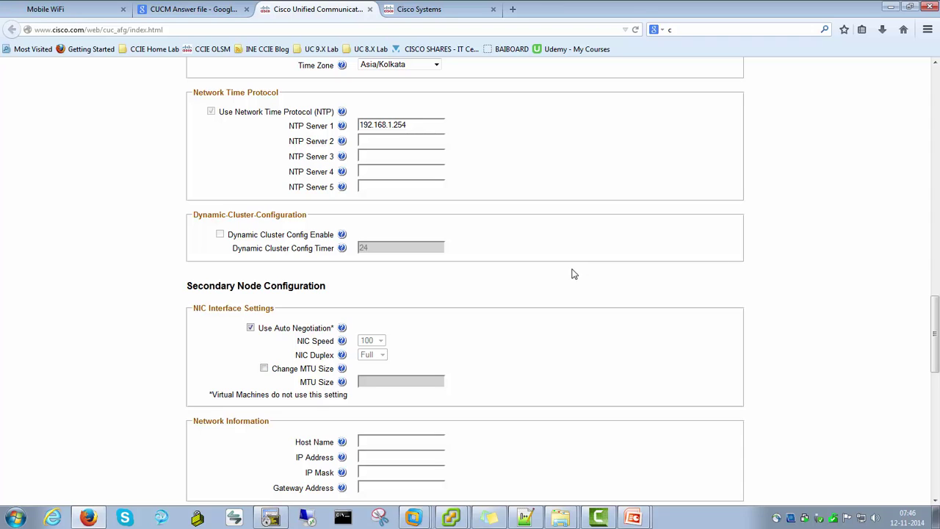
scroll(182, 273, "down", 2)
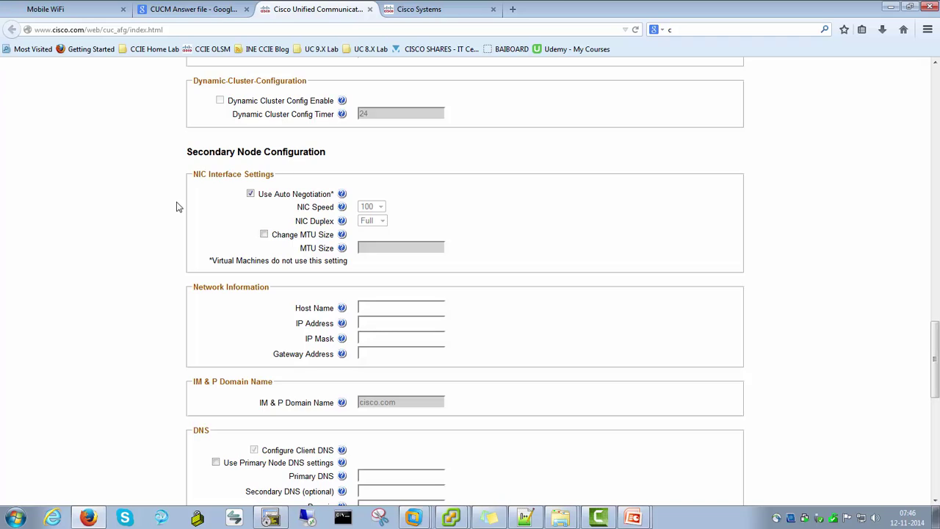
scroll(176, 205, "down", 1)
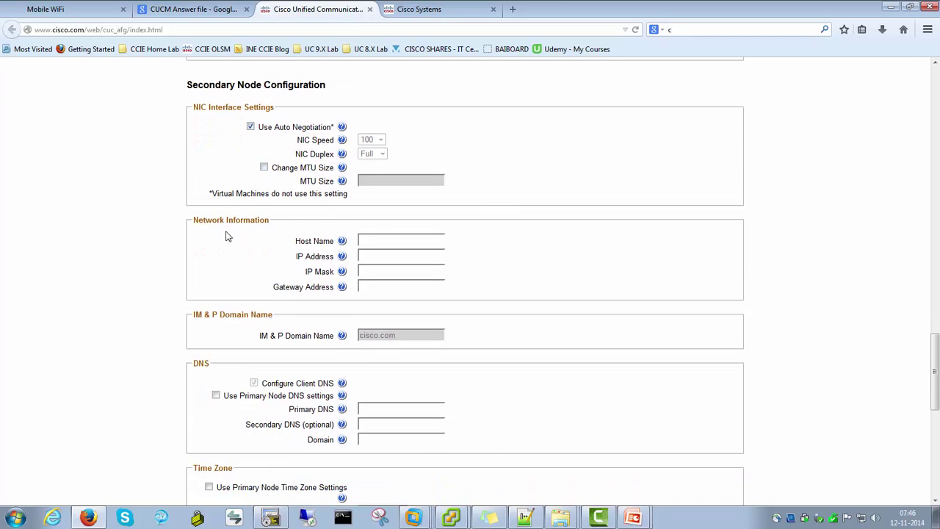
Define secondary node CUCCX901-02 with IP 192.168.9.16, mask 255.255.255.0, gateway 192.168.9.1
left_click(367, 240)
type("UCC")
key("BackSpace")
key("BackSpace")
type("CUU")
type("CX")
type("901-")
key("Tab")
key("Tab")
type("192.1")
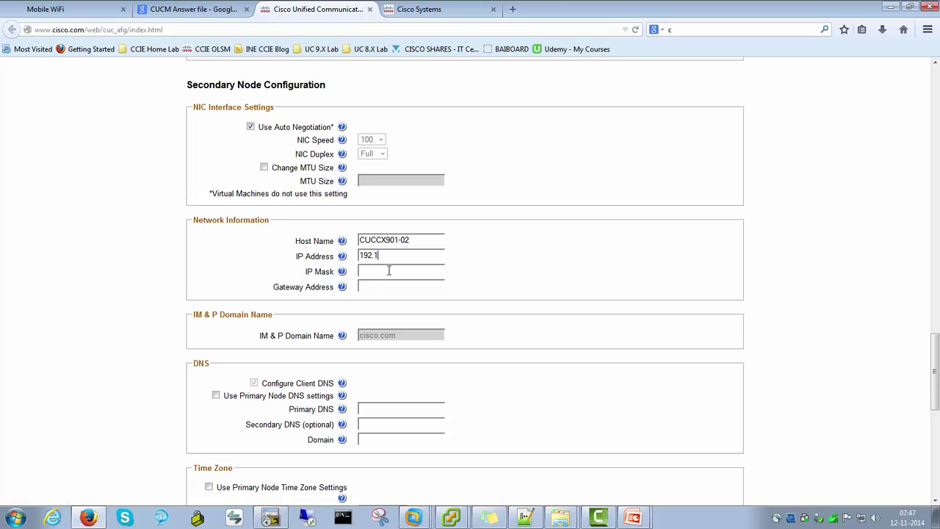
type("68.9.16")
key("Tab")
key("Tab")
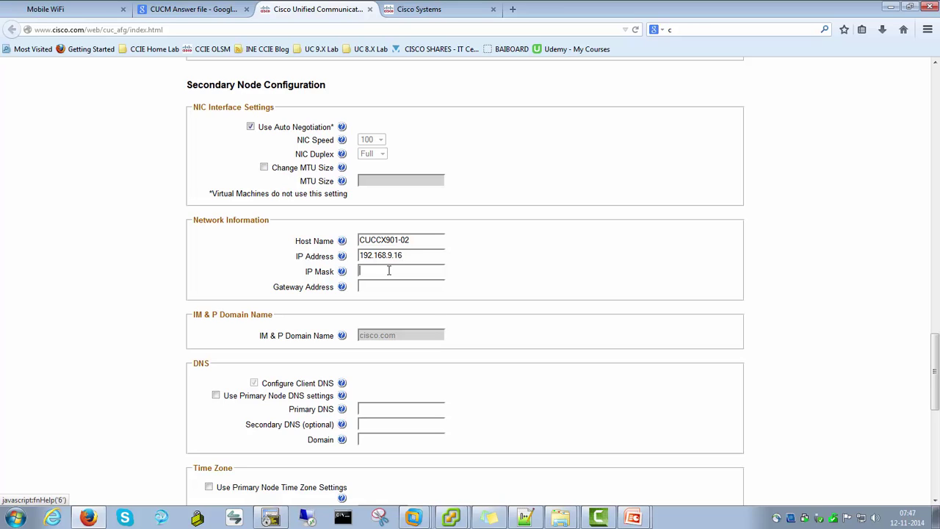
type("255.255.255")
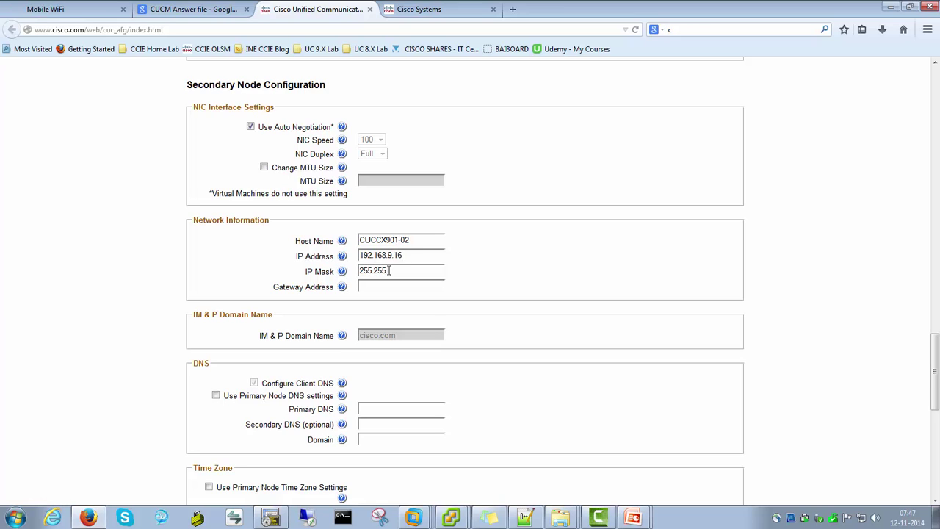
key("Tab")
key("Tab")
type("192.168.9.1")
key("shift+Tab")
key("shift+Tab")
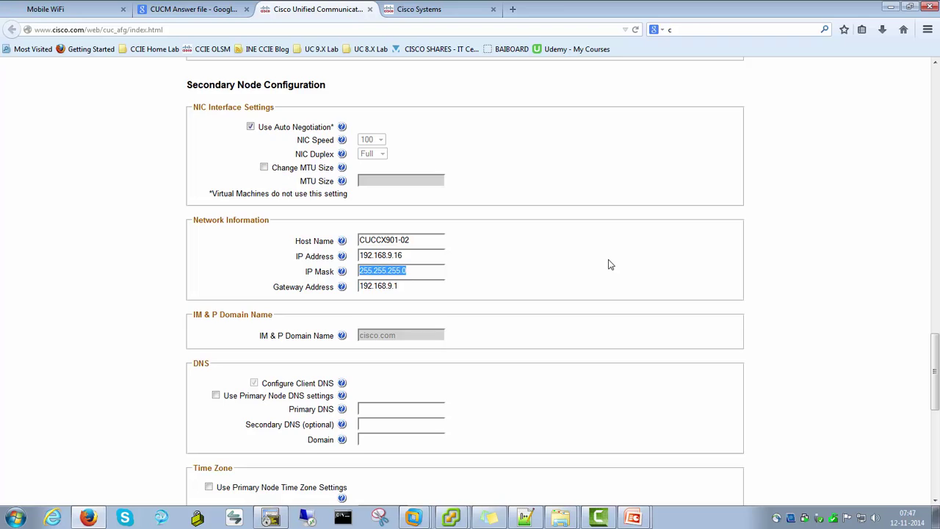
Make the secondary node use the primary node's DNS and time zone settings
scroll(609, 264, "down", 5)
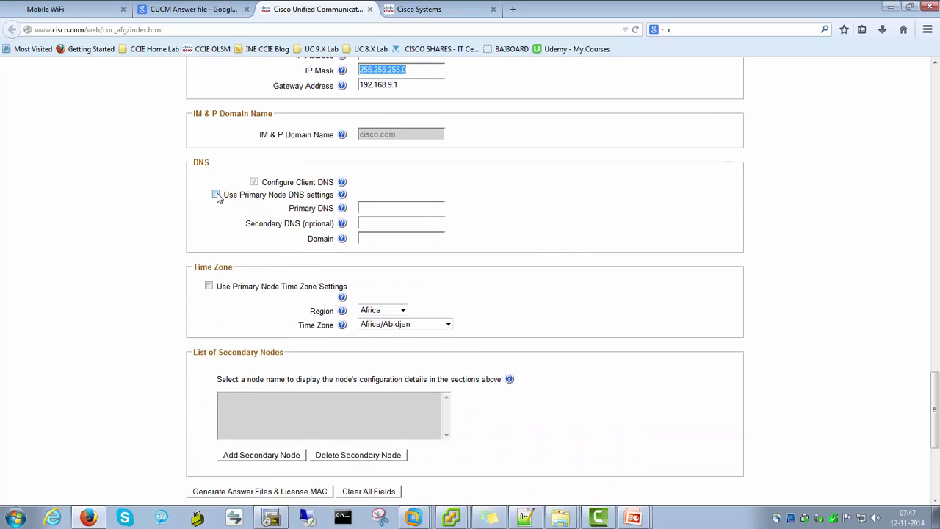
left_click(216, 195)
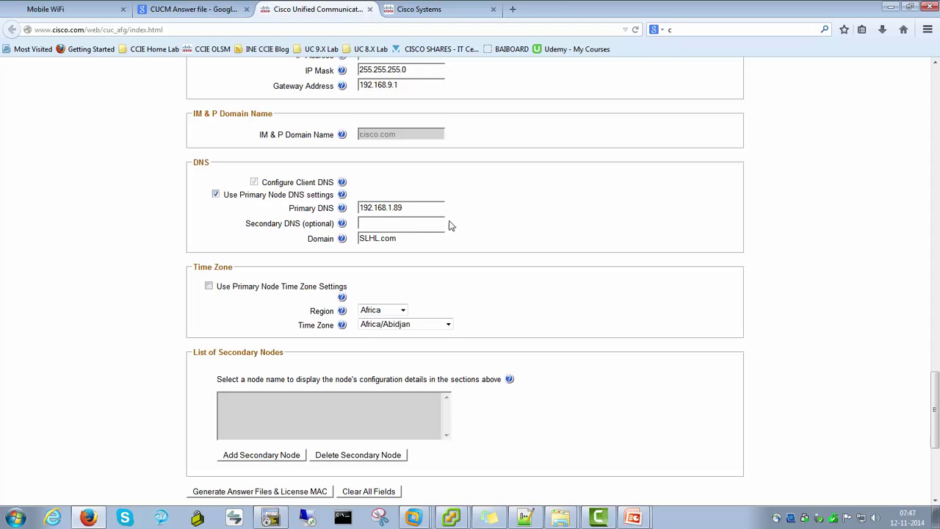
left_click_drag(408, 211, 354, 242)
left_click(515, 225)
left_click(210, 288)
scroll(481, 298, "down", 3)
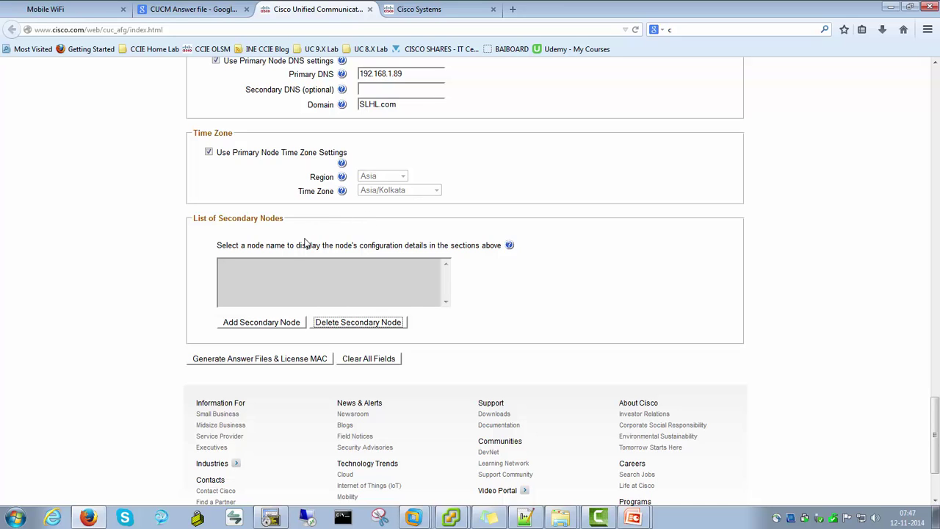
Add CUCCX901-02 as a secondary node and generate the answer files and license MAC
left_click(253, 326)
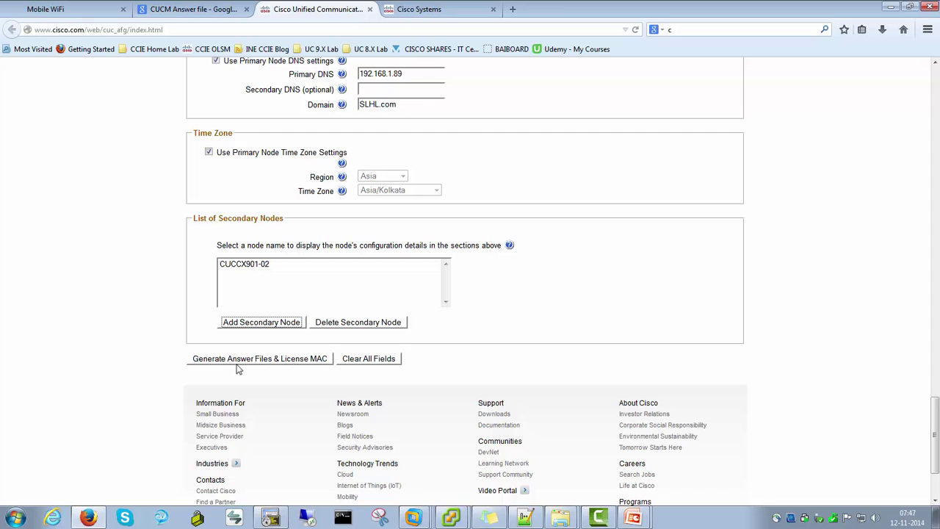
left_click(294, 358)
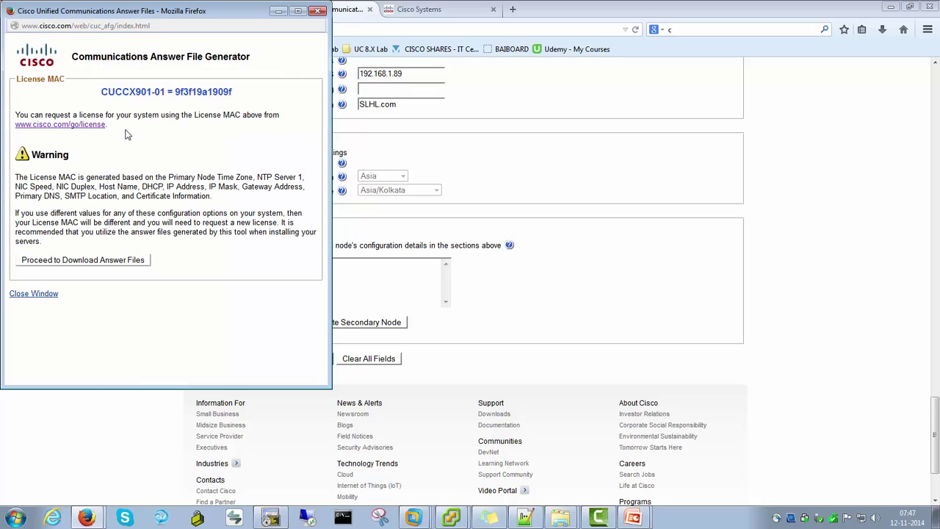
left_click_drag(188, 94, 176, 96)
key("ctrl+c")
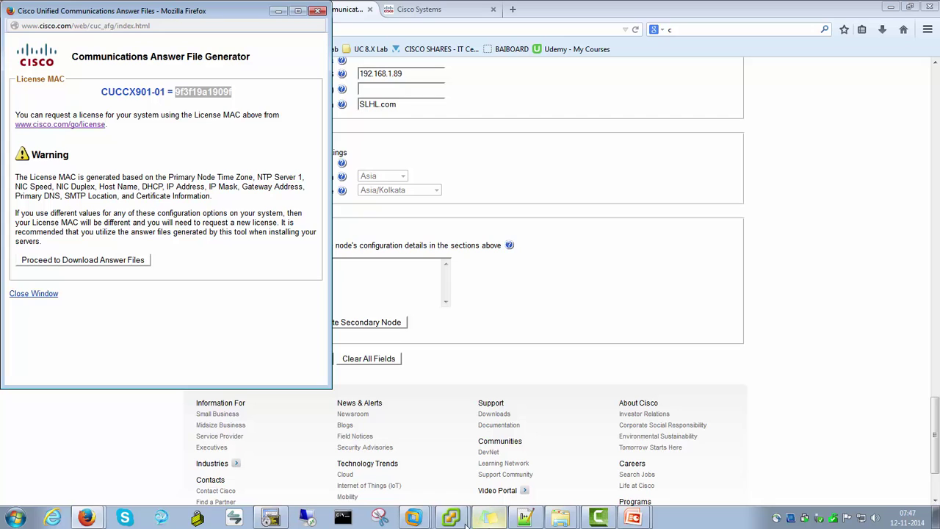
Paste the license MAC into Notepad, then proceed to the answer file download page
left_click(14, 516)
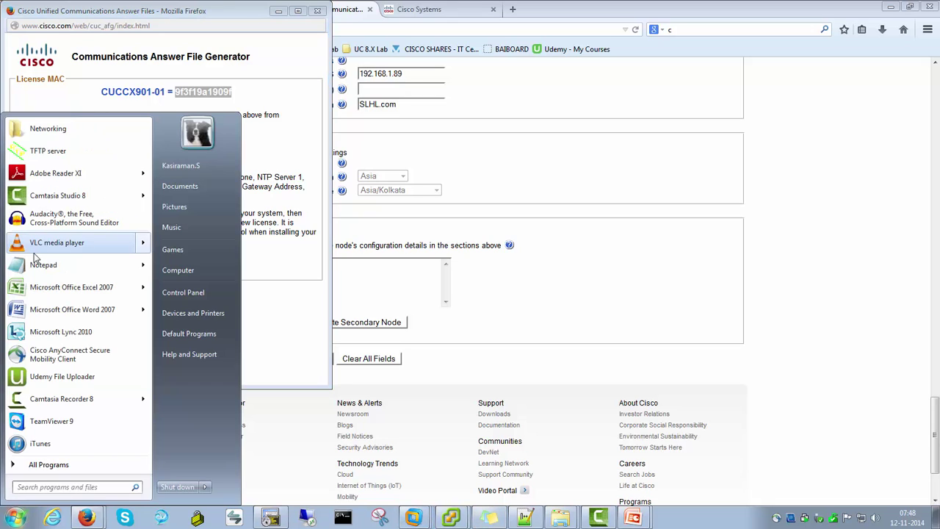
left_click(37, 269)
key("ctrl+v")
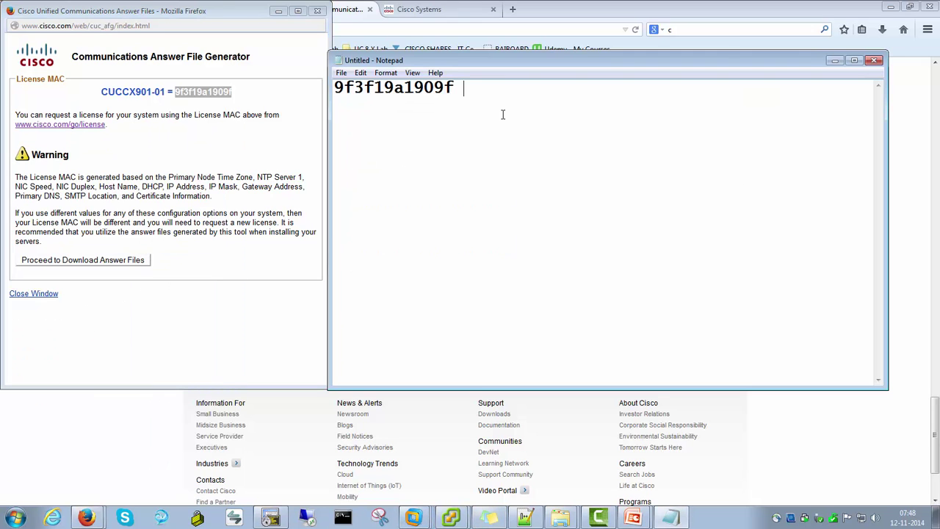
key("BackSpace")
left_click_drag(455, 87, 323, 91)
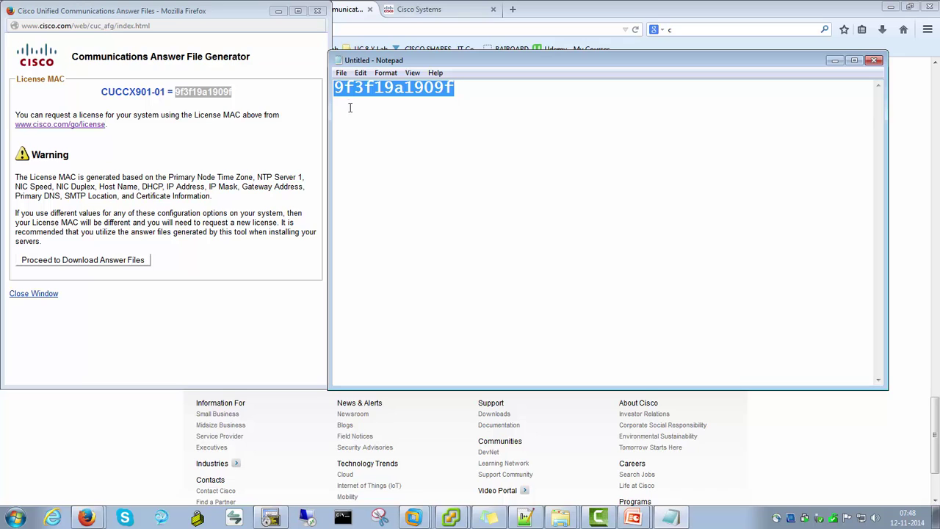
left_click(243, 107)
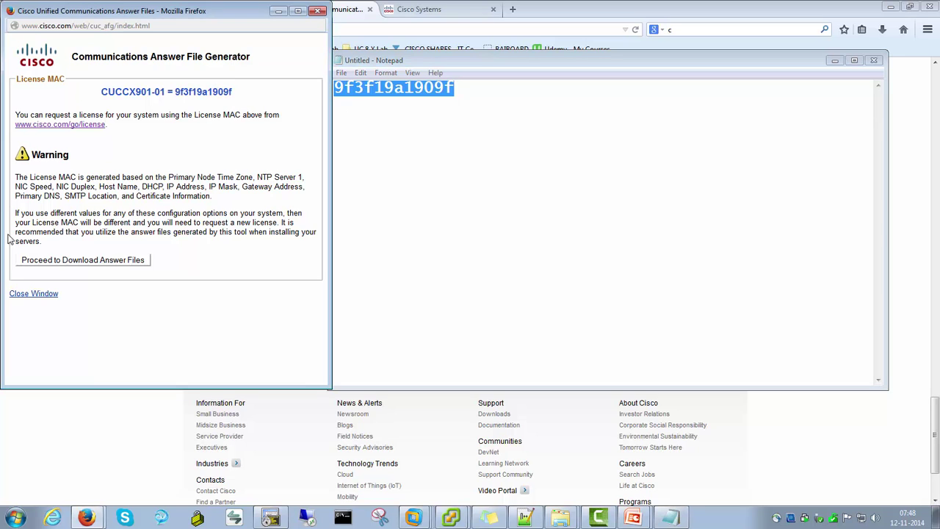
left_click(49, 264)
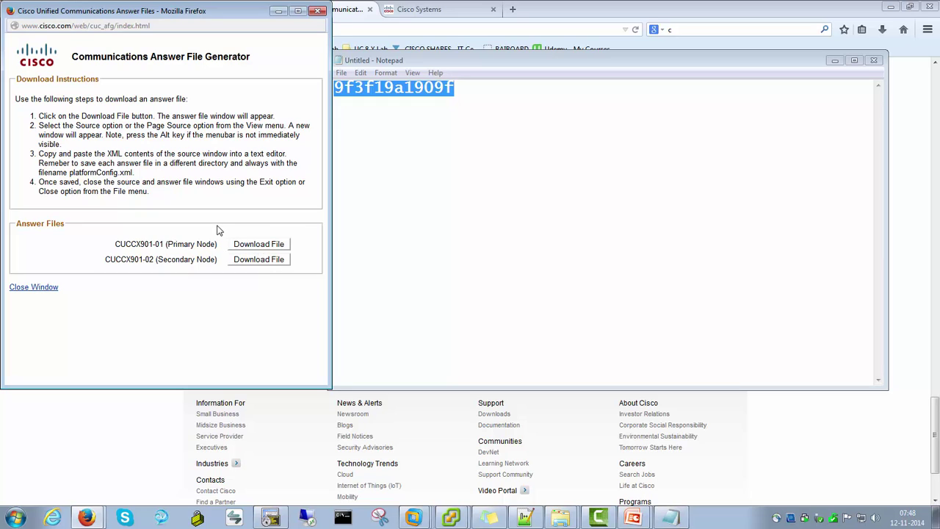
Open the primary node's generated answer-file XML, select all of it, and switch to Notepad++
left_click(259, 246)
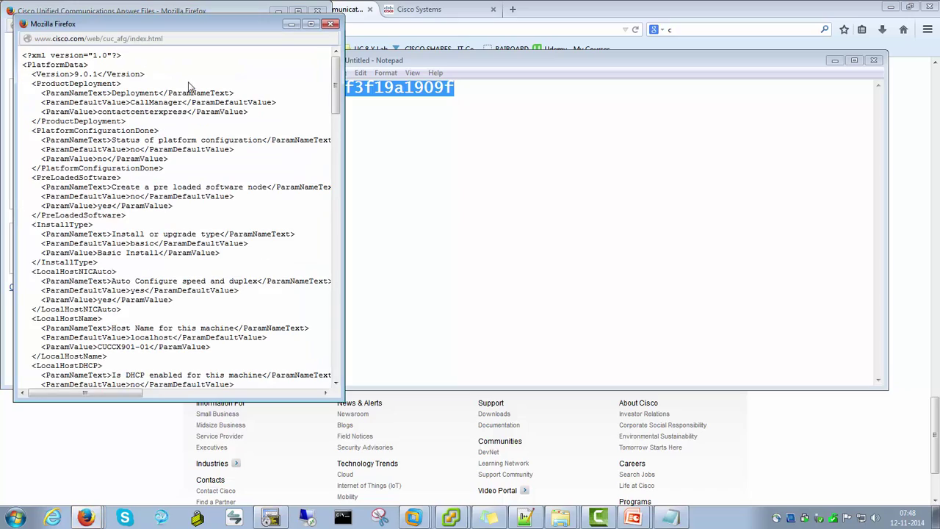
scroll(188, 89, "down", 20)
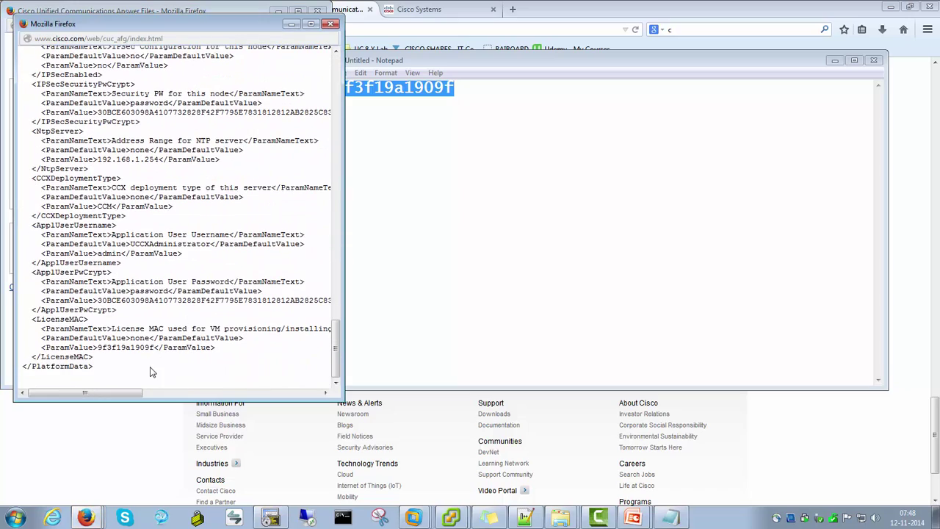
key("ctrl+a")
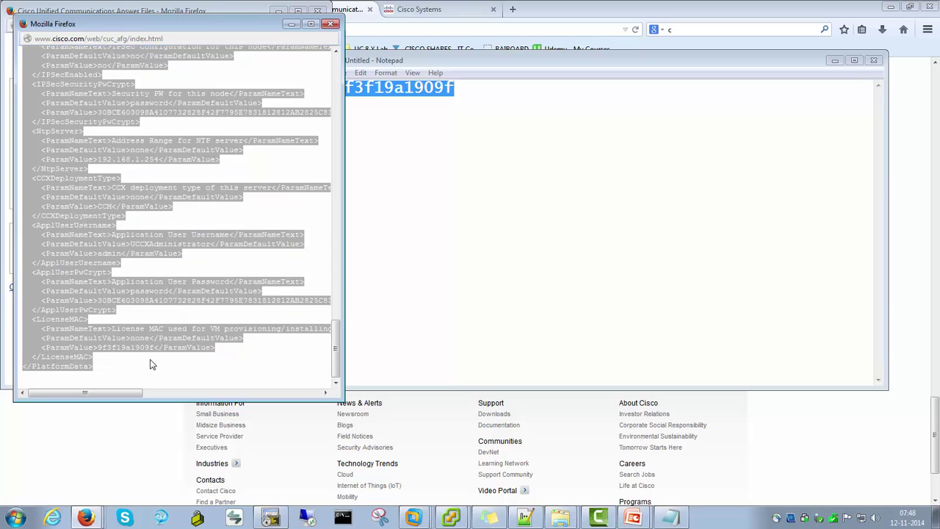
left_click(334, 26)
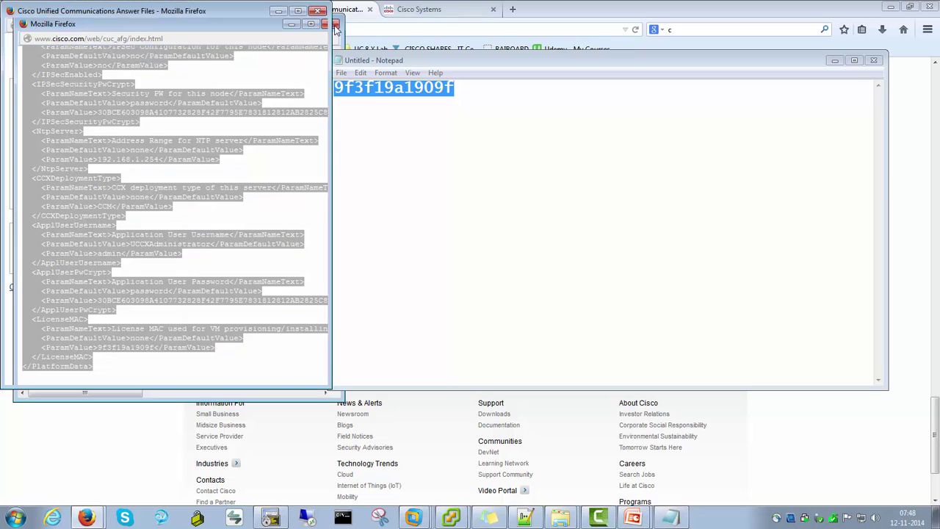
left_click(526, 518)
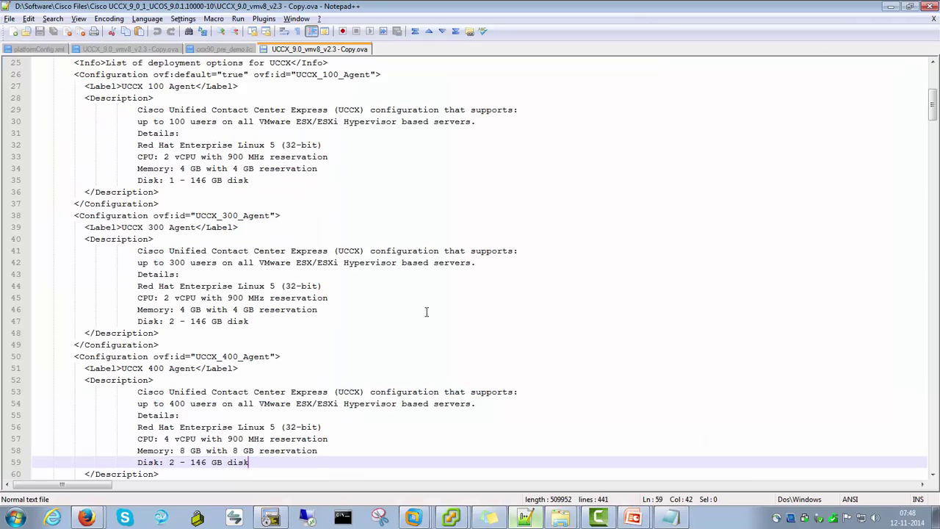
Paste the answer-file XML into a new document and delete the blank lines after PlatformData
left_click(14, 31)
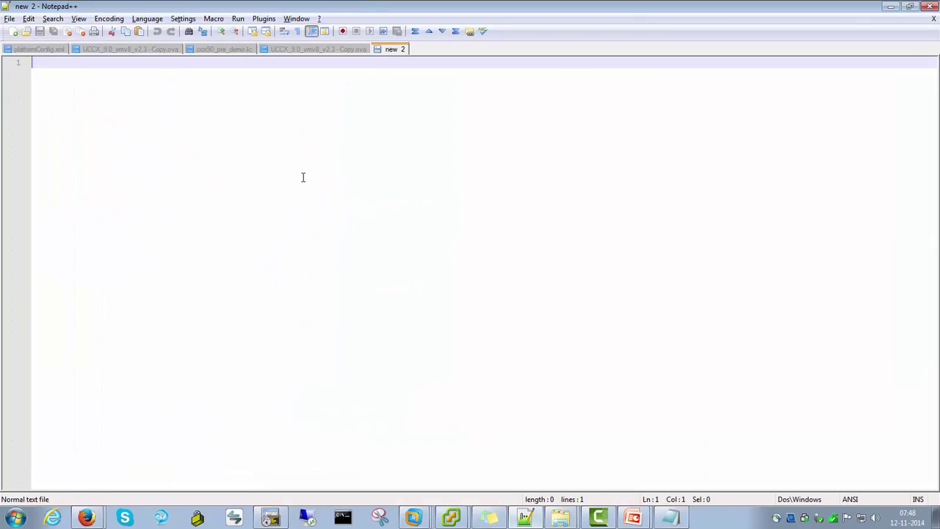
key("ctrl+v")
scroll(388, 213, "up", 20)
scroll(388, 214, "down", 20)
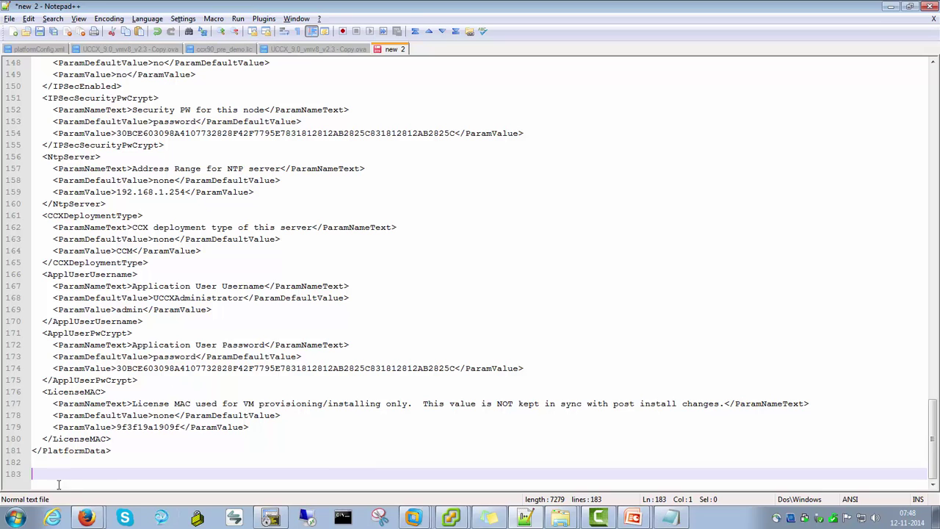
key("BackSpace")
key("BackSpace")
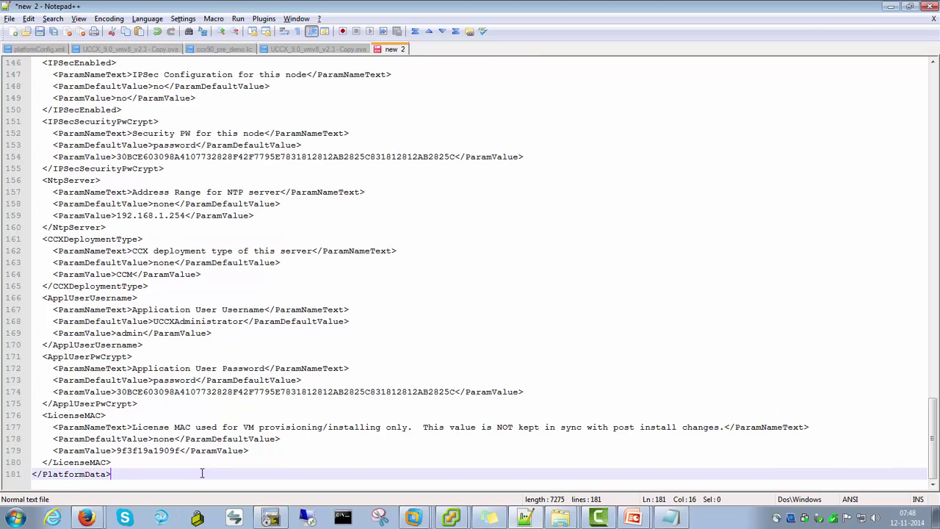
scroll(201, 473, "up", 20)
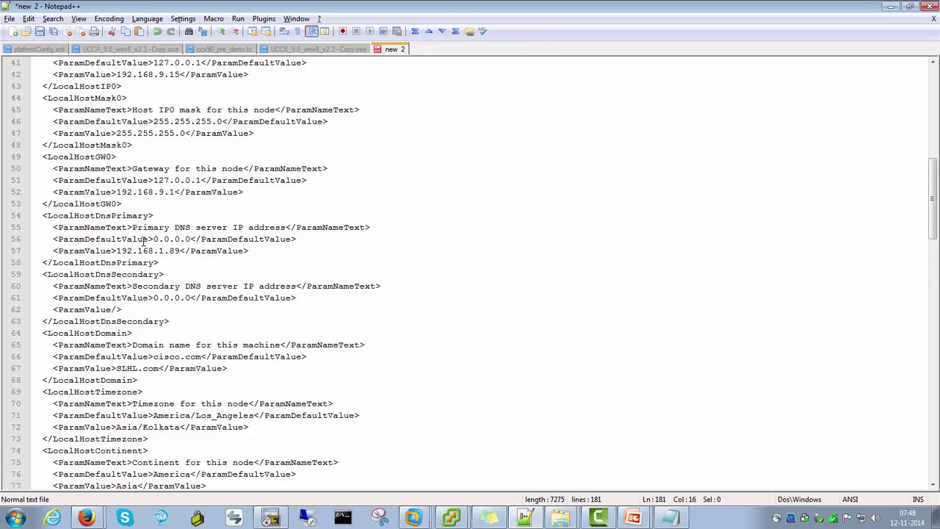
scroll(144, 242, "up", 13)
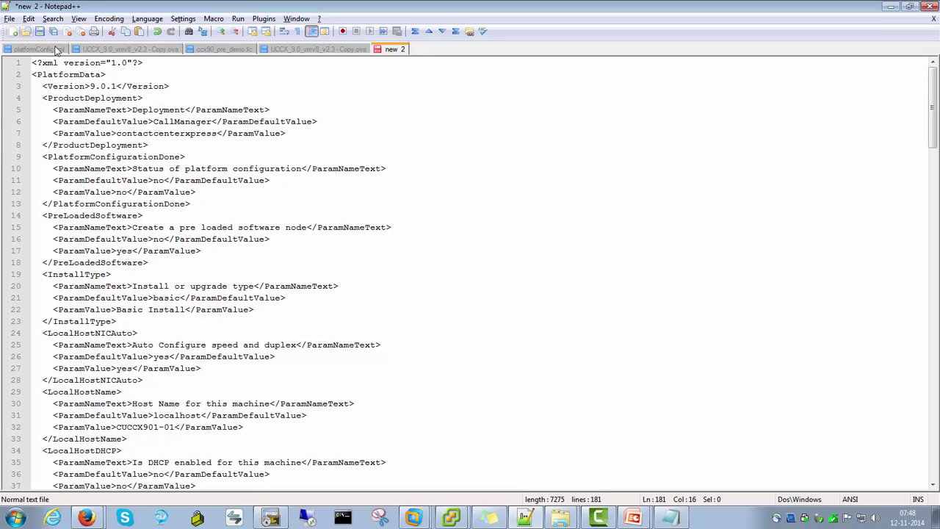
Select the required file name platformConfig.xml in the answer-file instructions
mouse_move(88, 514)
left_click(110, 487)
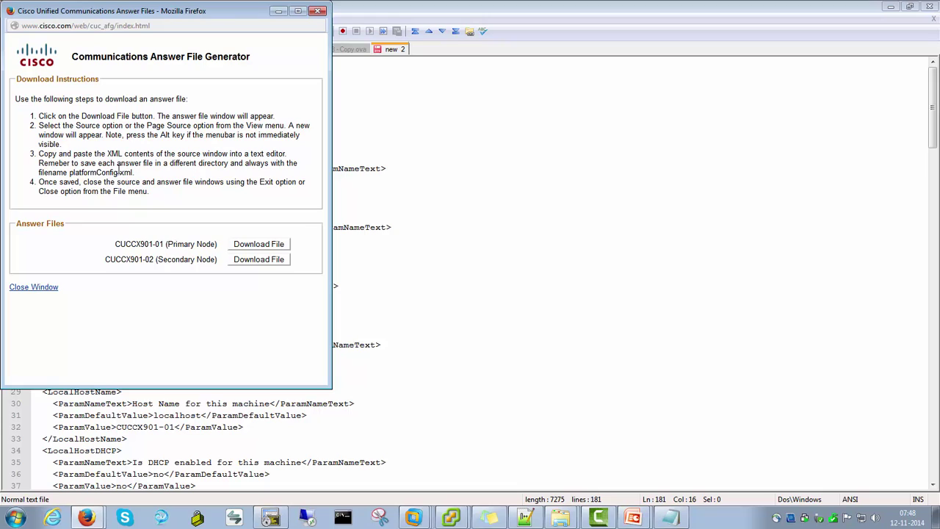
left_click_drag(71, 174, 134, 173)
key("ctrl+c")
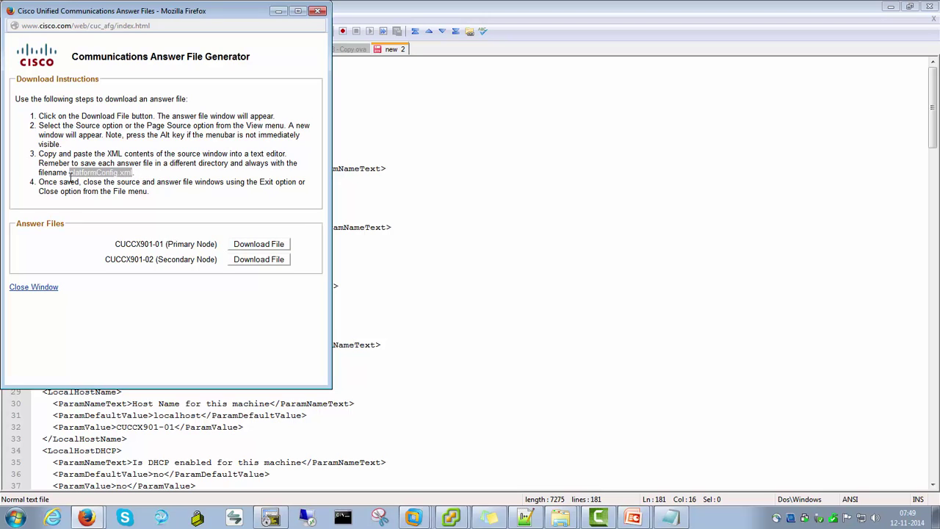
left_click(423, 144)
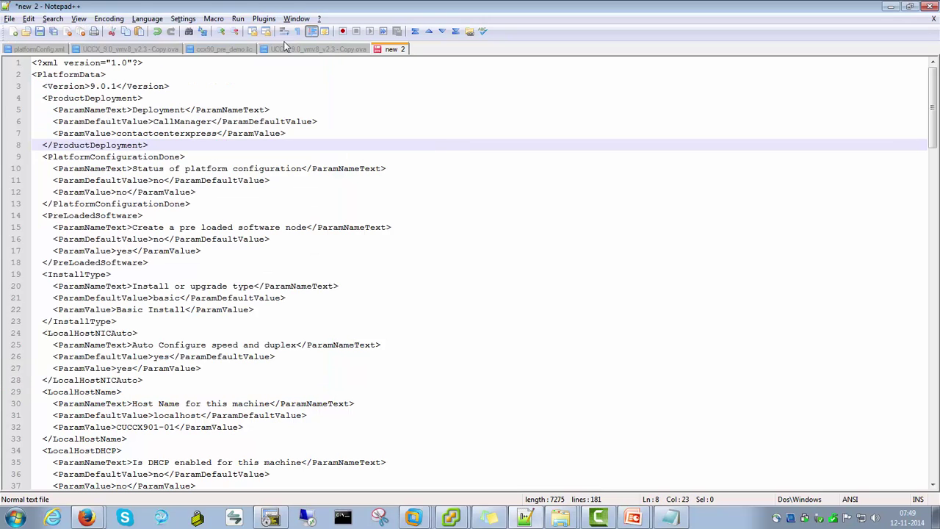
Save the XML to the Desktop as platformConfig.xml, replacing the existing file
left_click(10, 19)
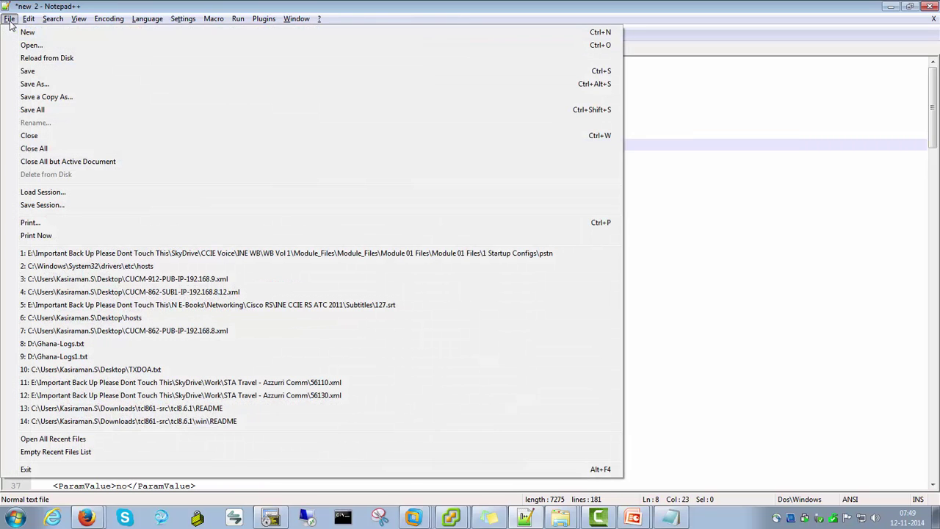
left_click(41, 85)
key("alt+Tab")
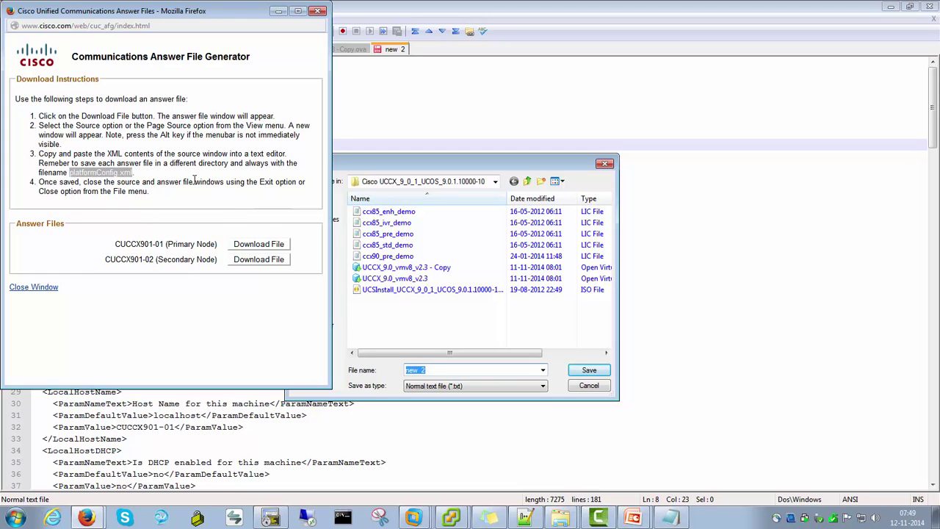
key("alt+Tab")
key("ctrl+v")
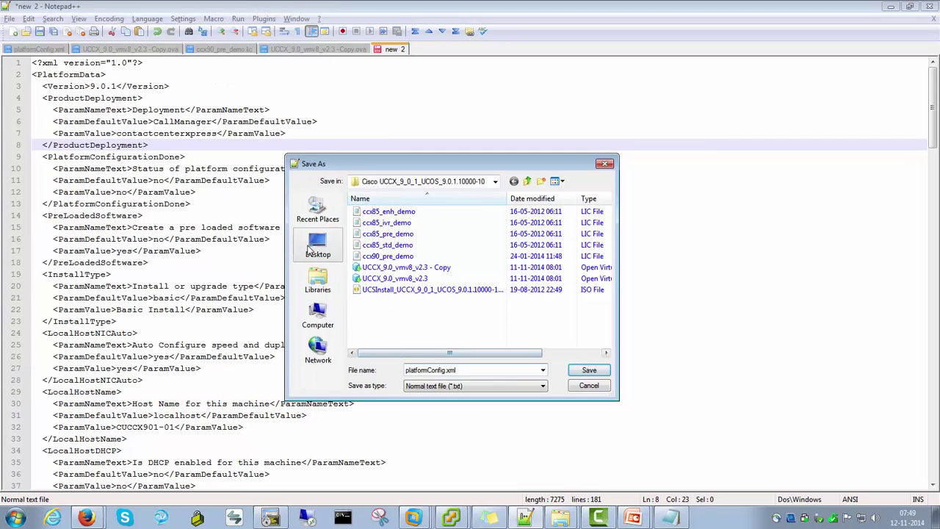
left_click(318, 247)
left_click(587, 370)
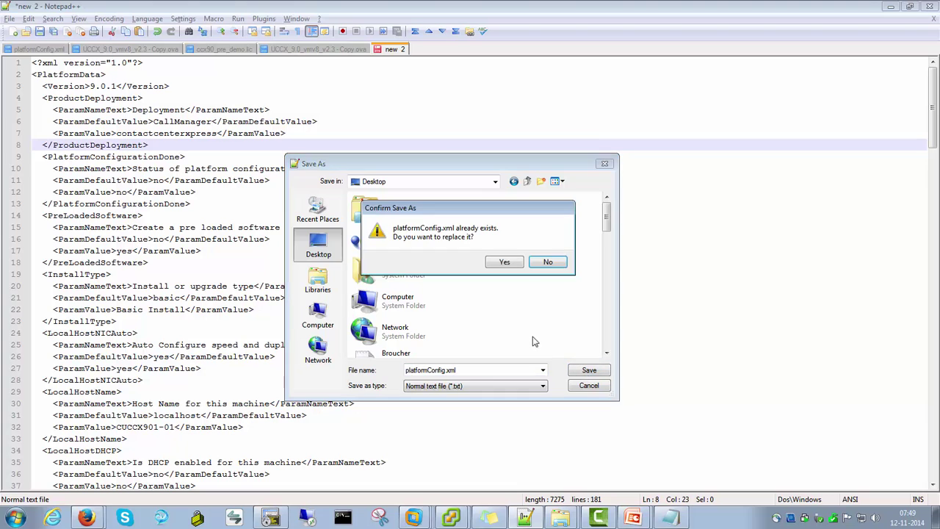
left_click(505, 262)
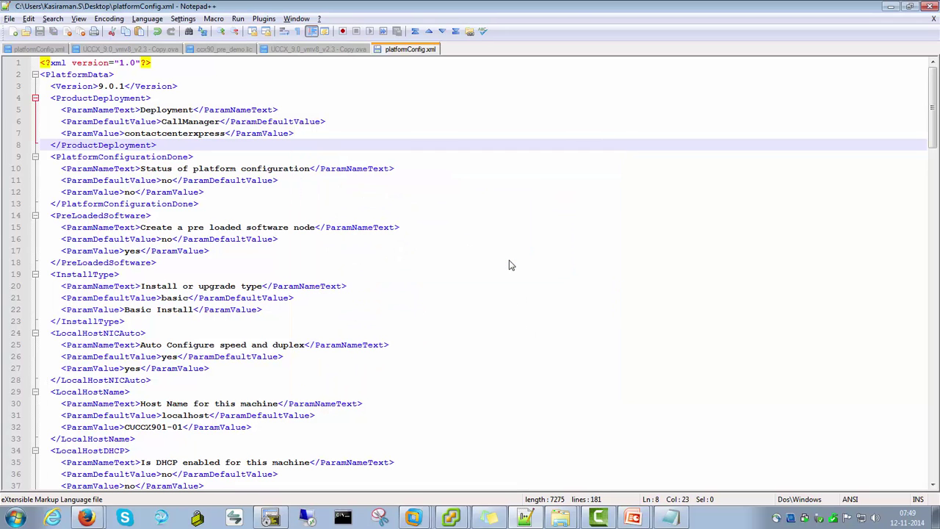
Bring the answer-file generator browser window back to the front
left_click(379, 124)
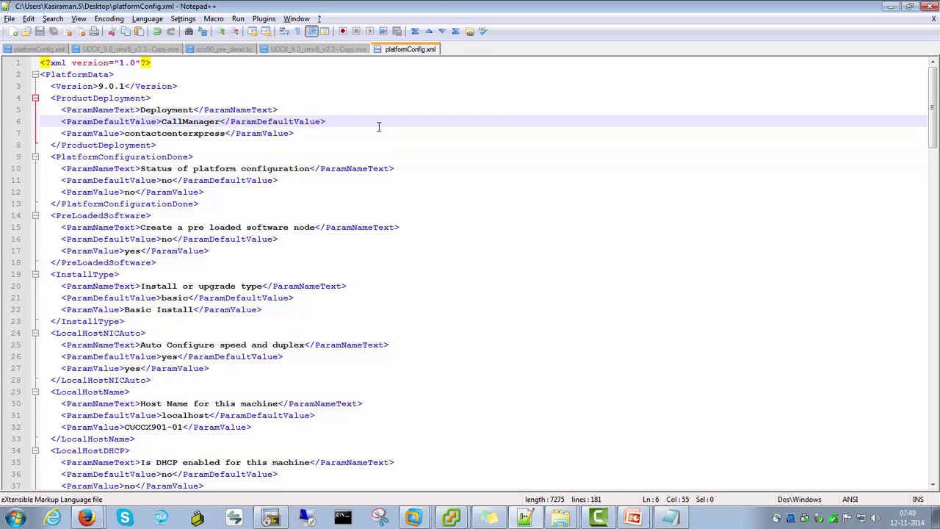
left_click(87, 518)
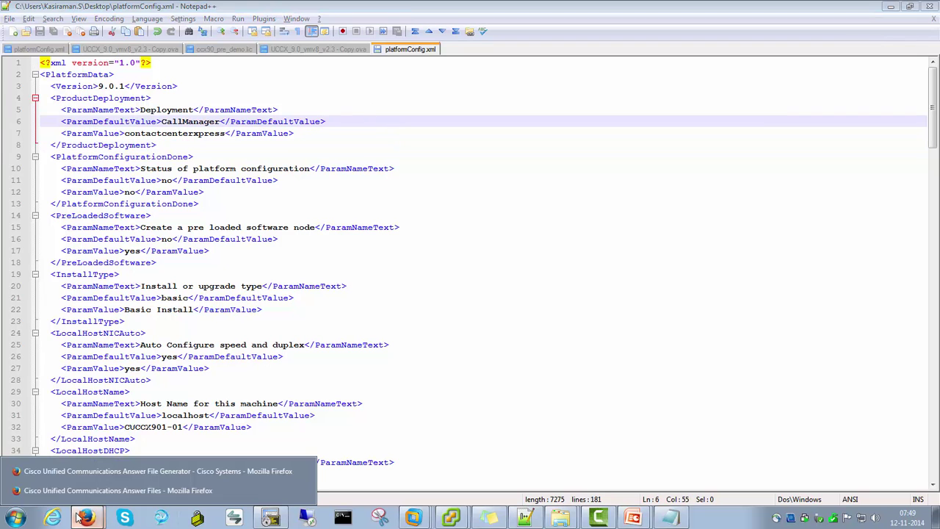
left_click(115, 491)
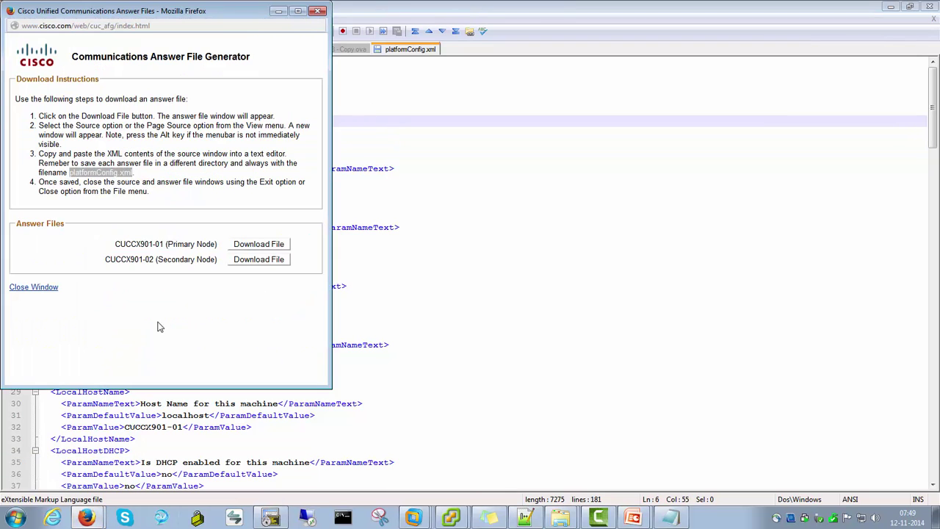
Close the answer-file generator window and decline reloading the older platformConfig.xml tab
left_click(319, 13)
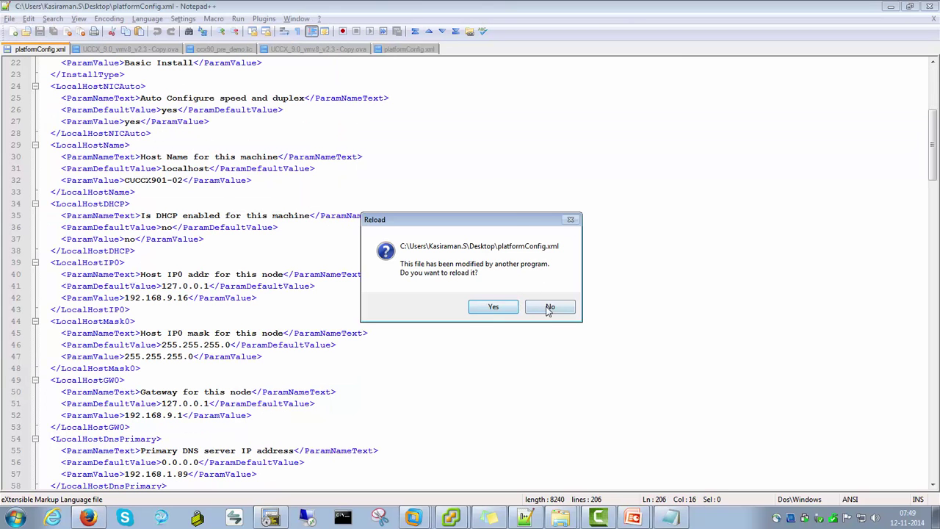
left_click(550, 307)
left_click(515, 242)
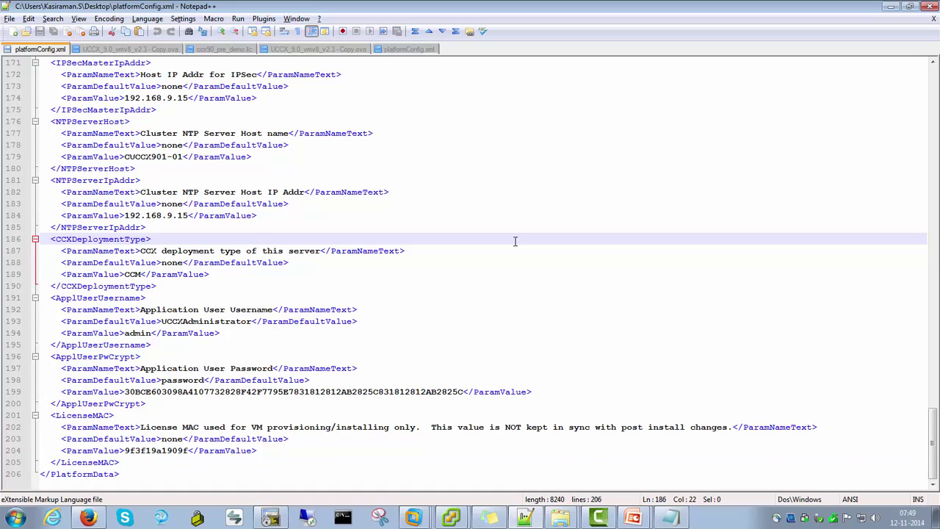
Minimise all windows to show the Windows desktop with platformConfig.xml
left_click(413, 518)
left_click(487, 86)
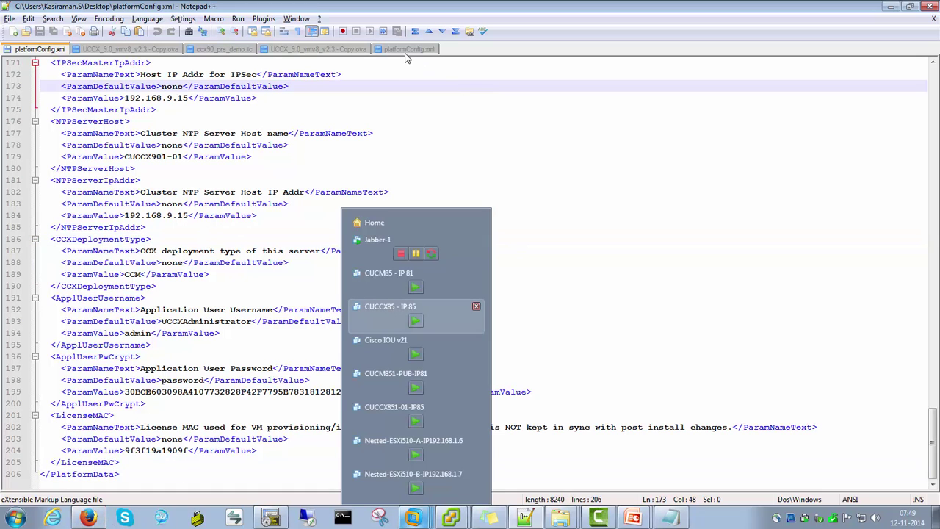
key("super+d")
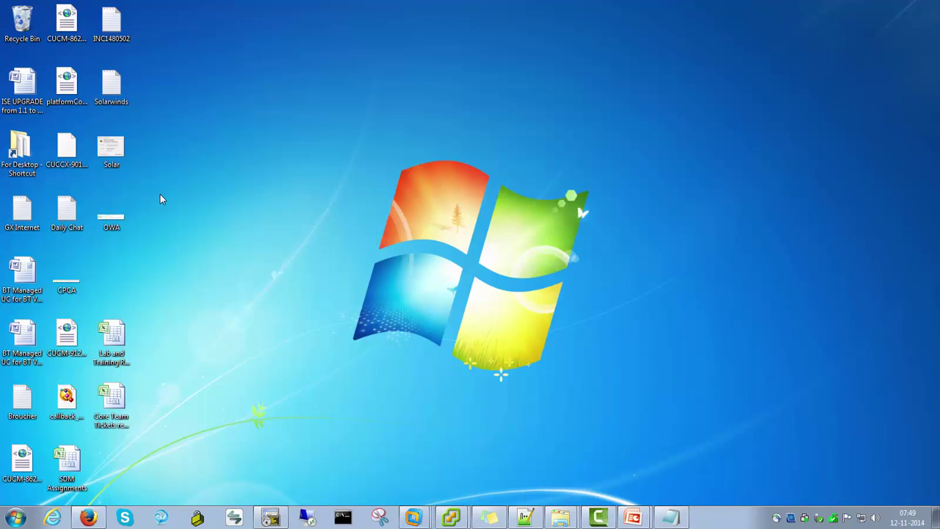
left_click(67, 104)
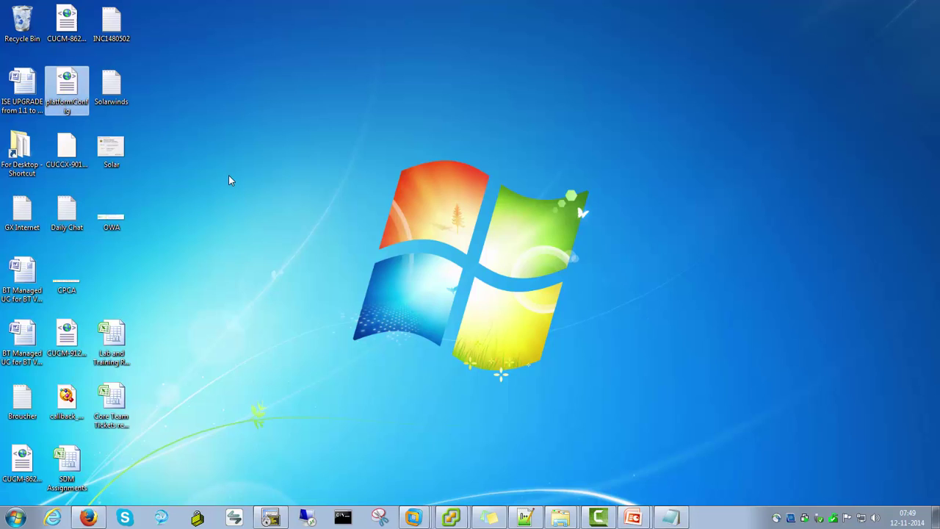
left_click(228, 176)
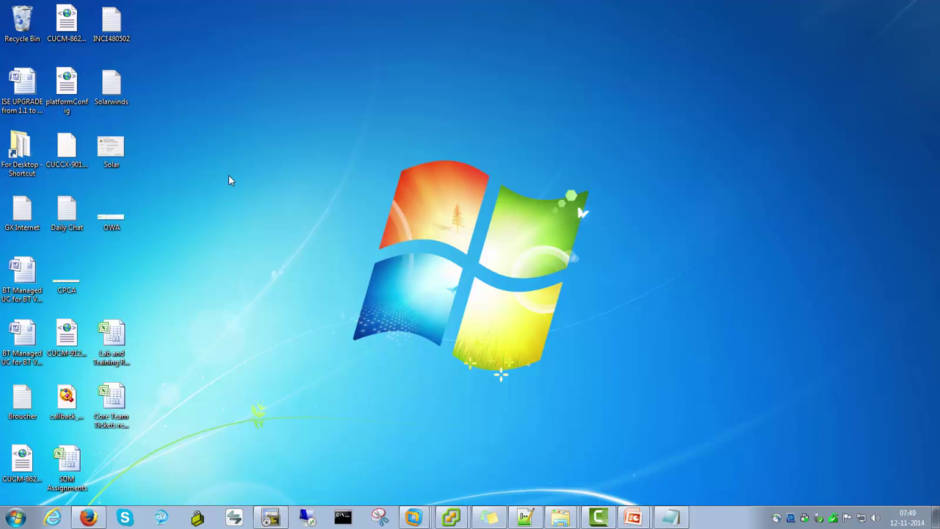